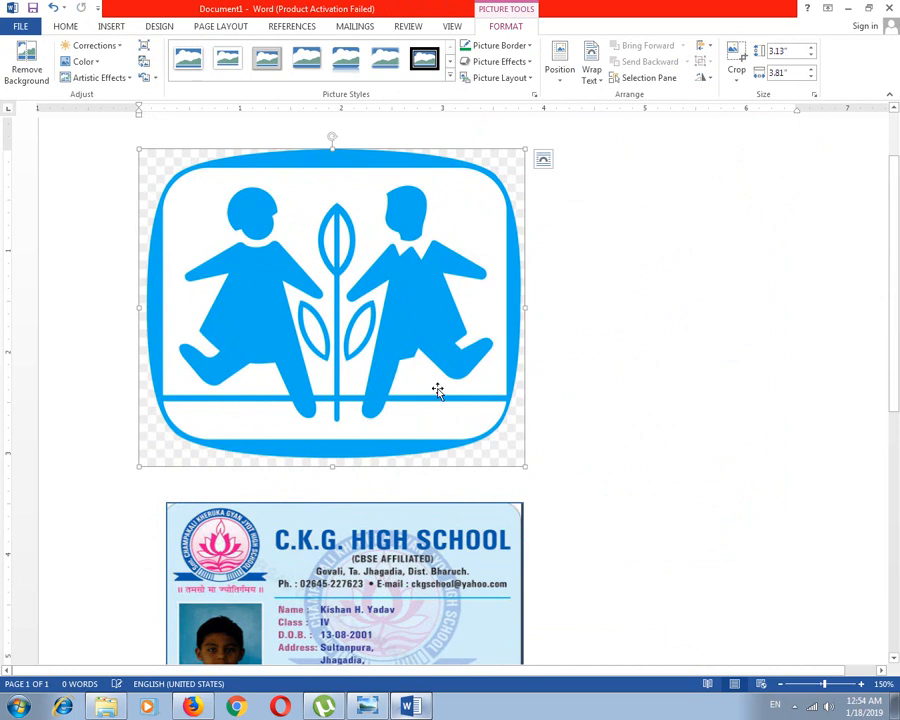
Delete the blue children's logo picture above the sample ID card
click(591, 72)
click(612, 200)
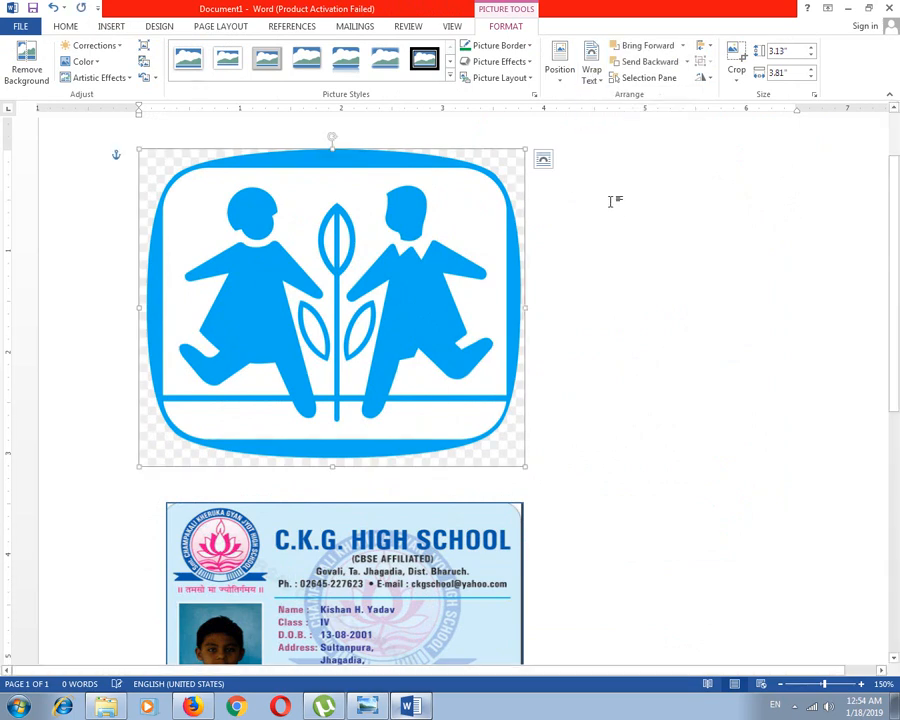
key(Delete)
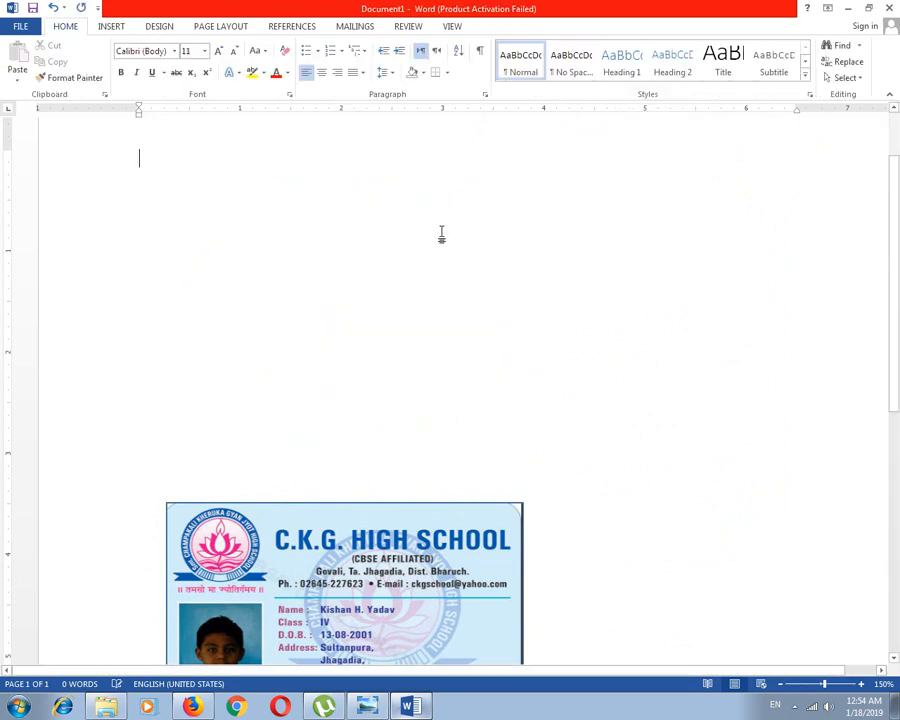
Search Local Disk (D:) for a "hunar" picture to insert into the document
click(111, 26)
click(128, 66)
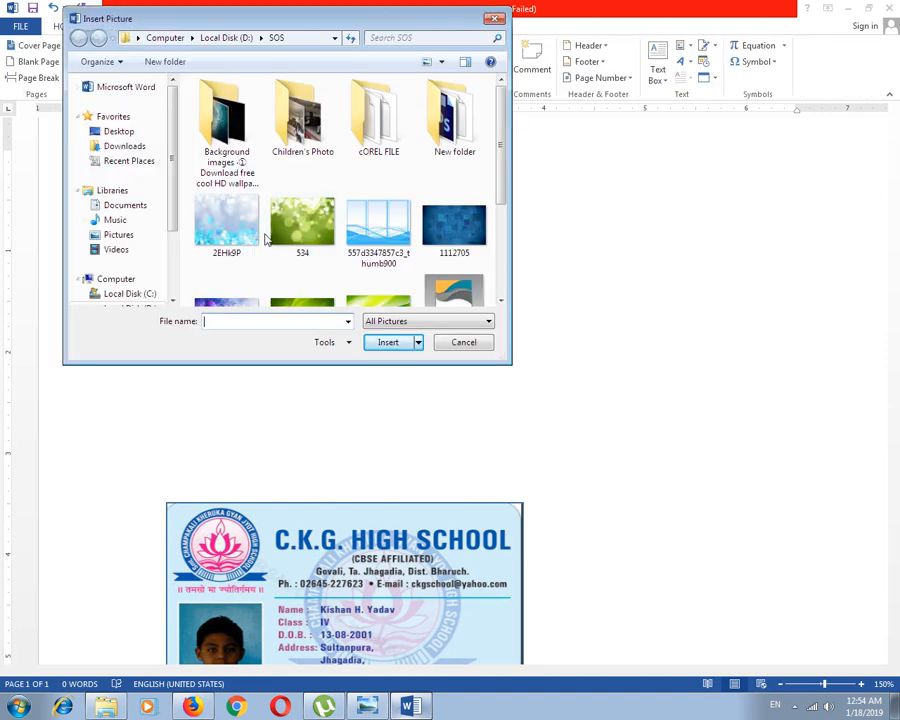
click(306, 218)
click(389, 38)
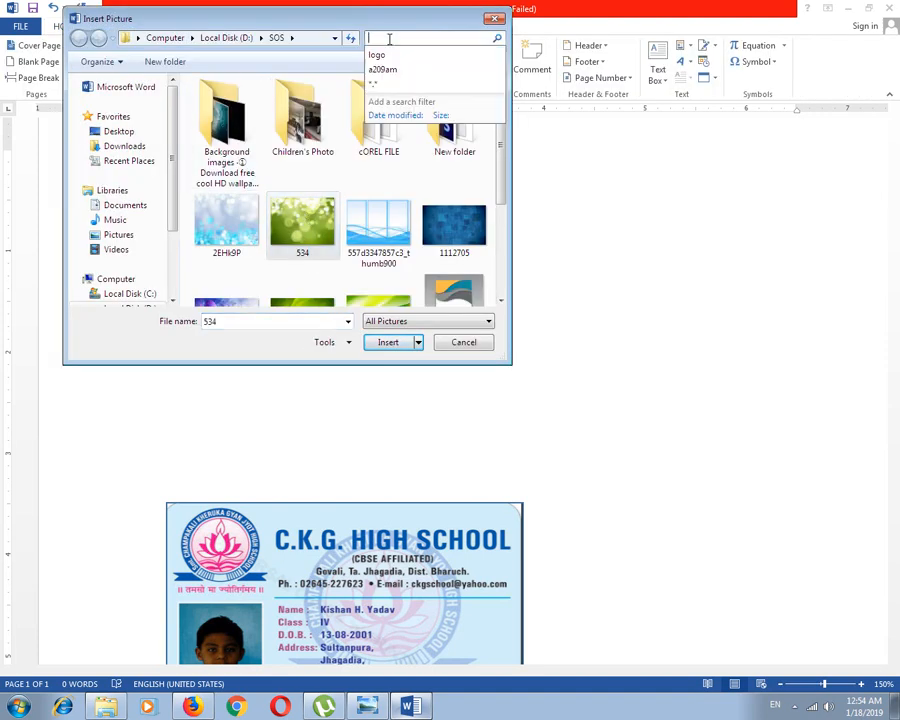
scroll(165, 247, down, 1)
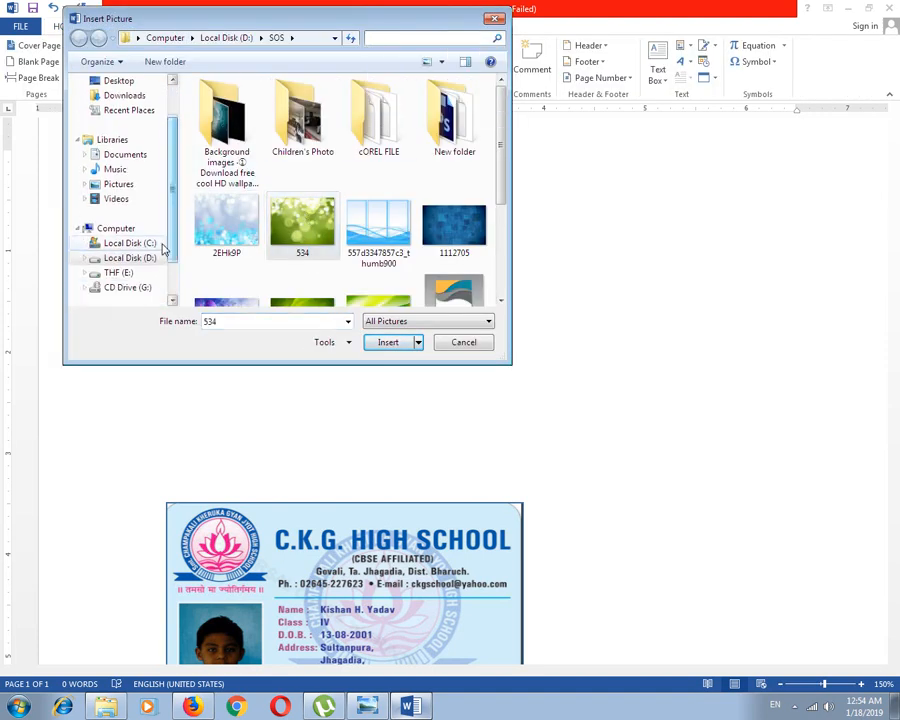
click(148, 259)
click(390, 38)
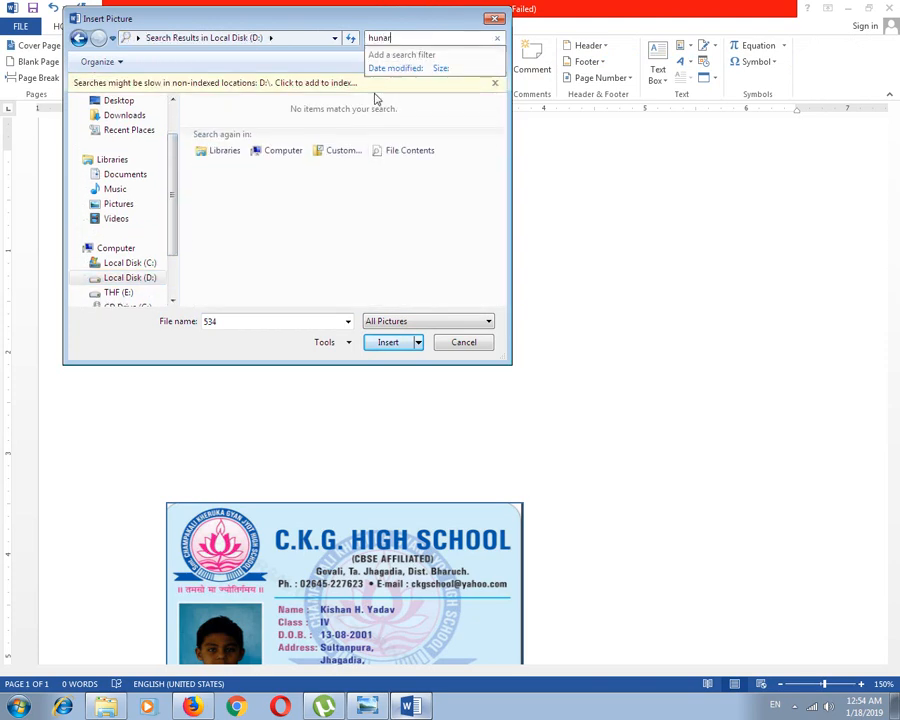
Look through the Corel Files, Office Data and SDAM folders and drive E: for a logo, and cancel the picture insertion
click(126, 292)
click(130, 243)
click(218, 132)
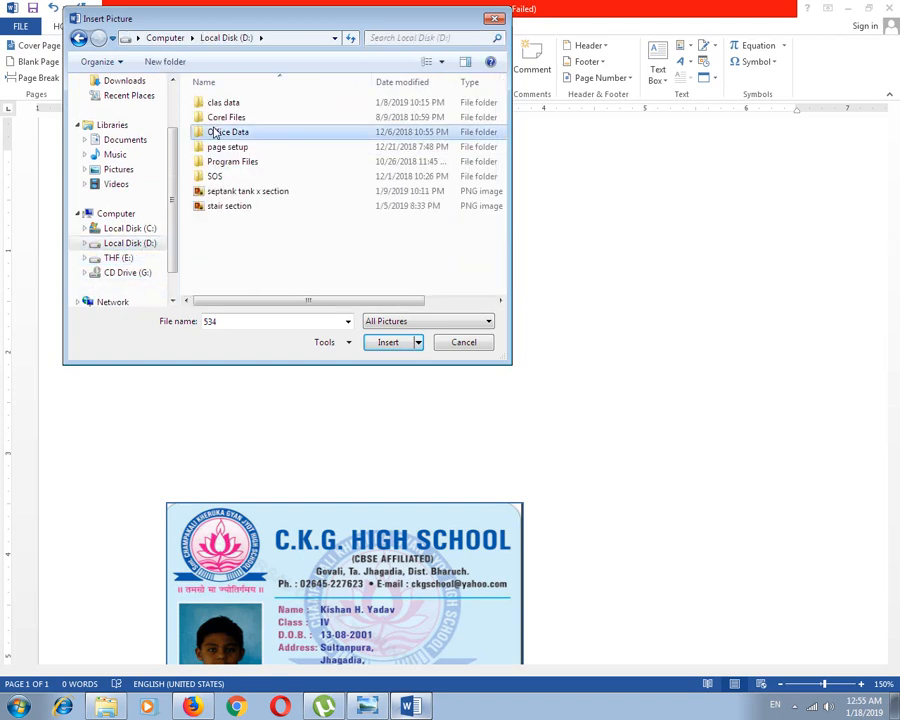
double_click(226, 117)
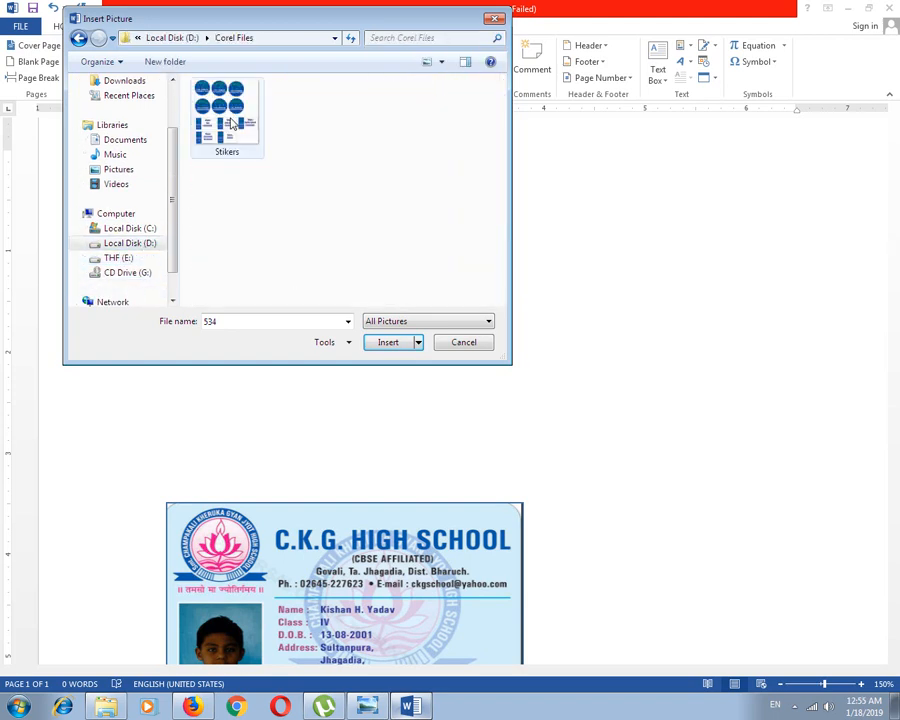
click(231, 122)
click(130, 228)
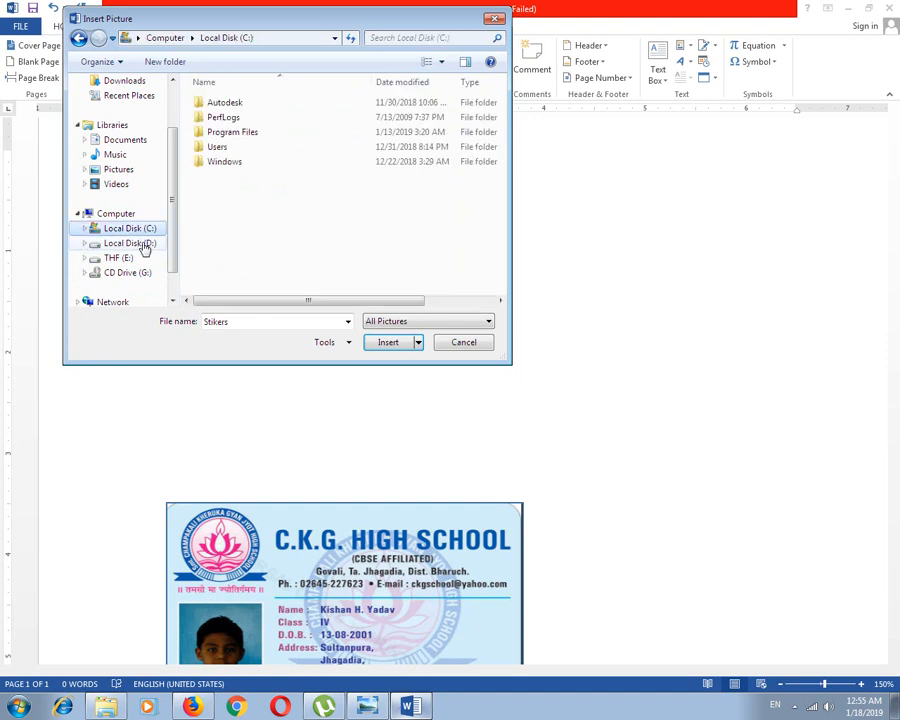
click(130, 243)
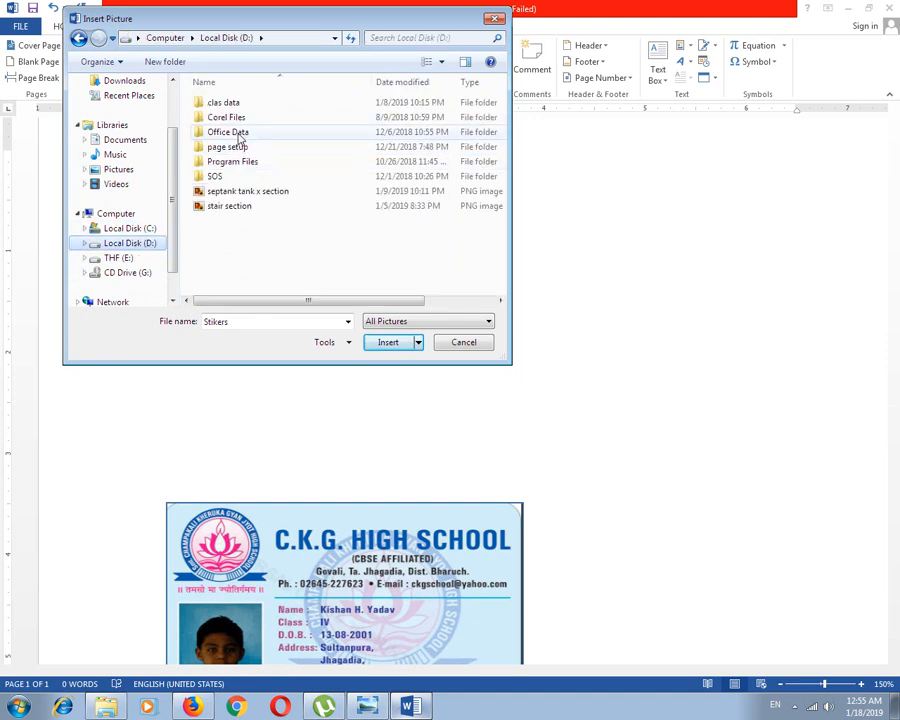
double_click(229, 133)
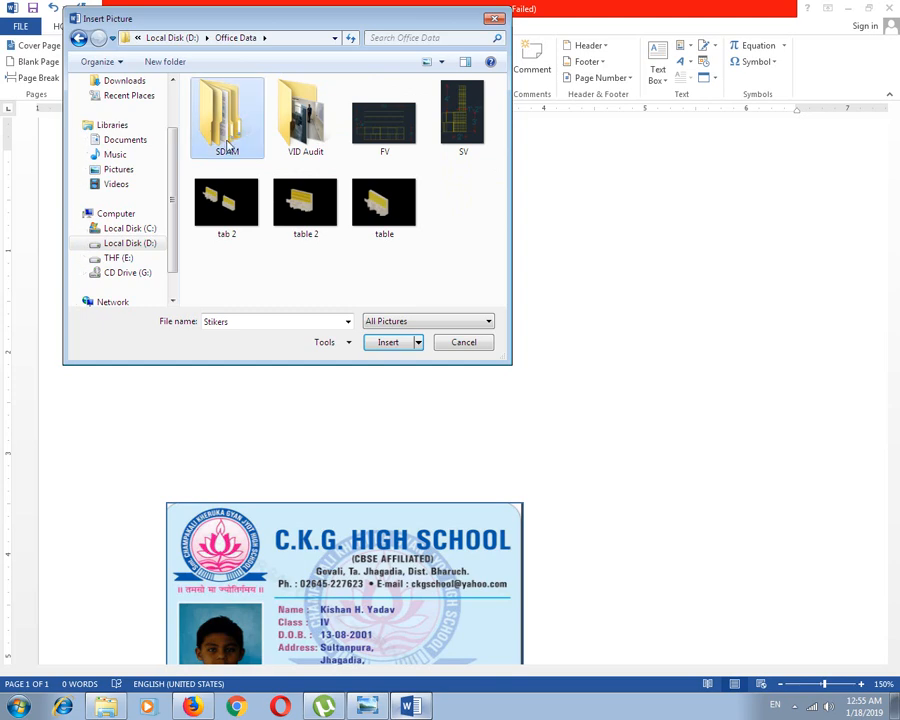
double_click(228, 145)
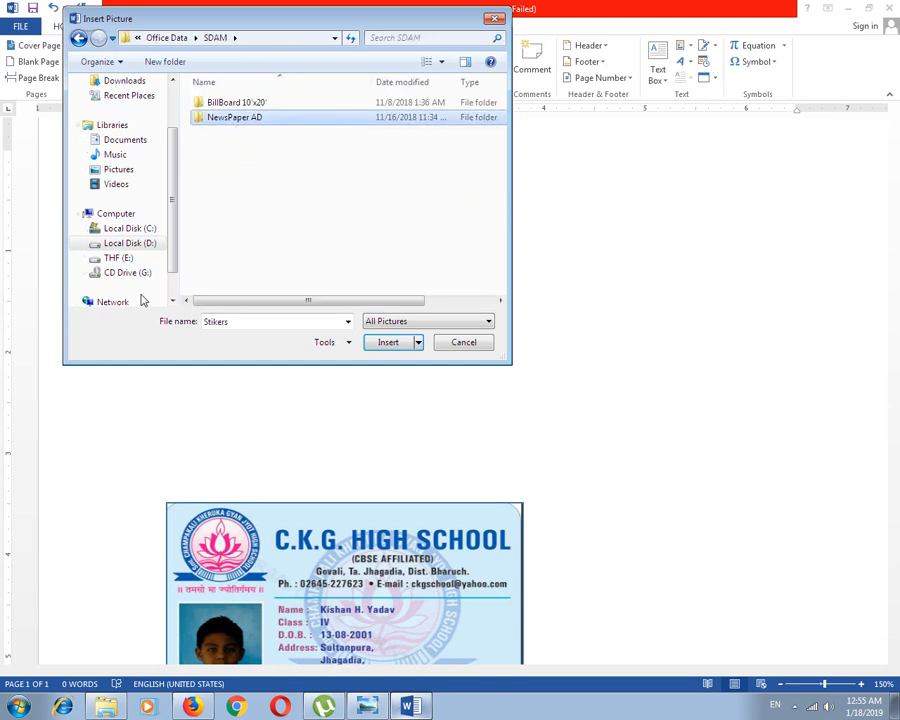
click(120, 258)
click(474, 346)
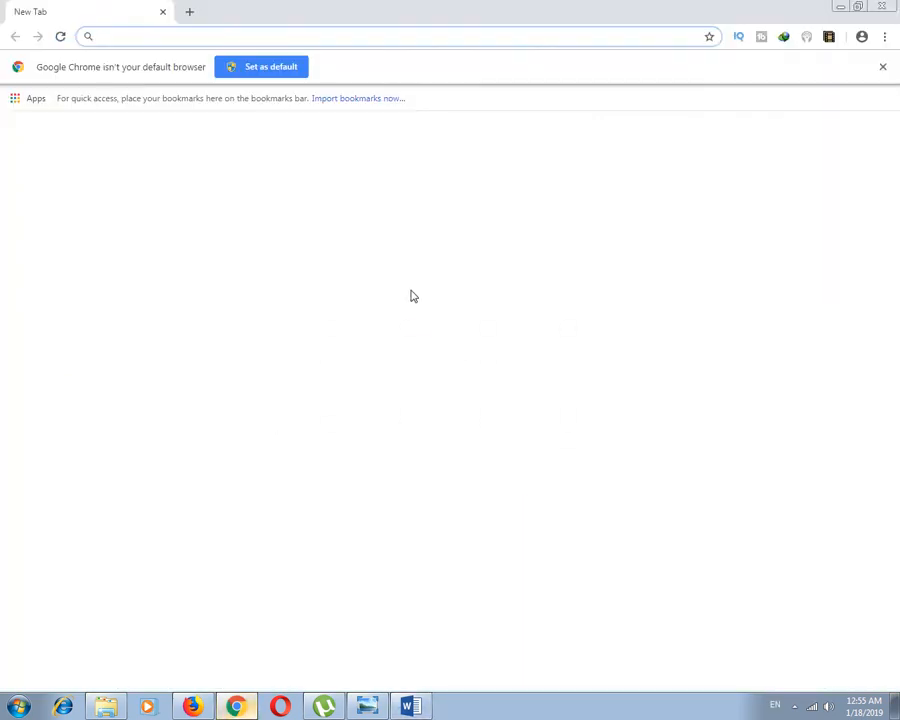
Switch to Chrome, open google.com and search for images of "hunar foundation logo"
text(google.com)
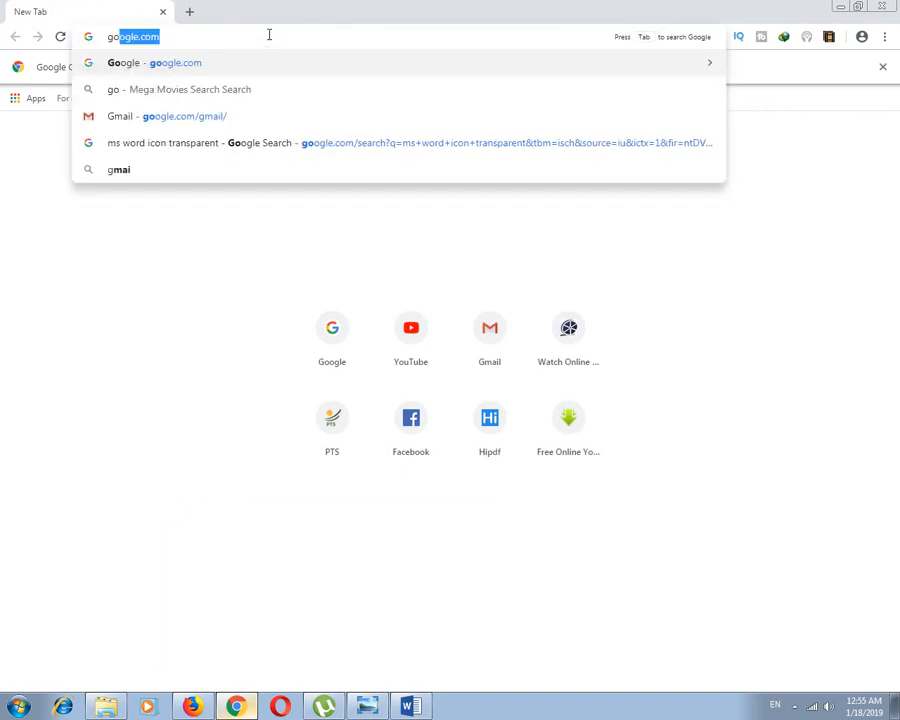
key(Return)
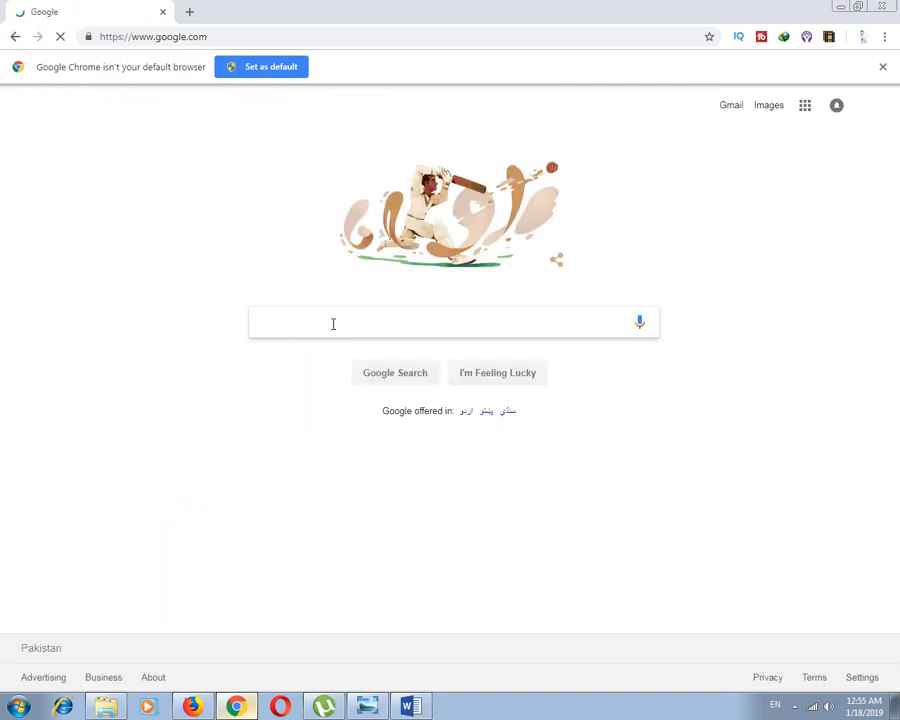
text(hunar fo)
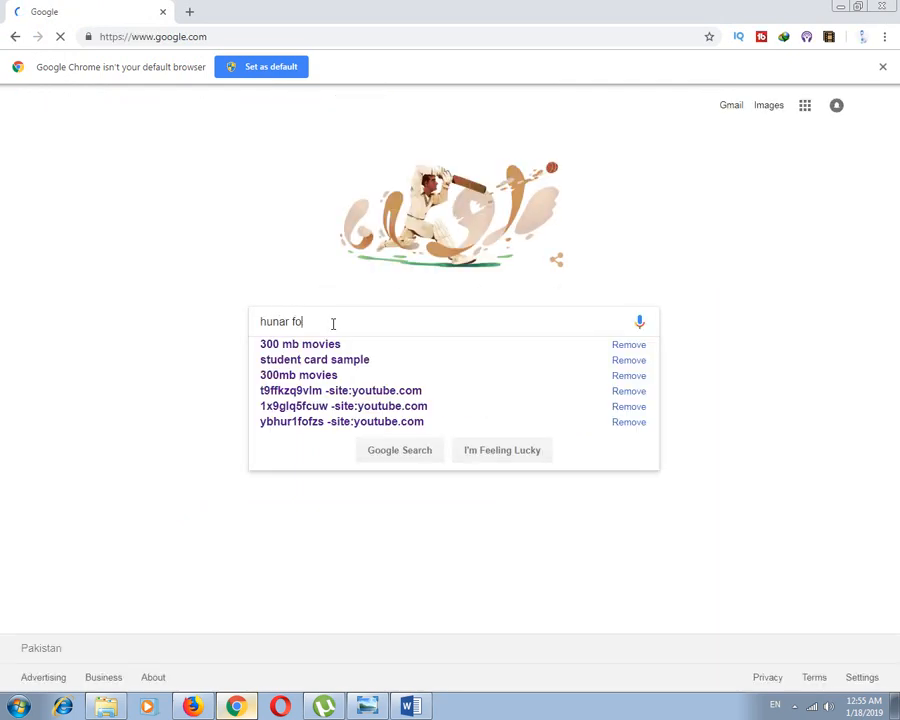
text(undation logo)
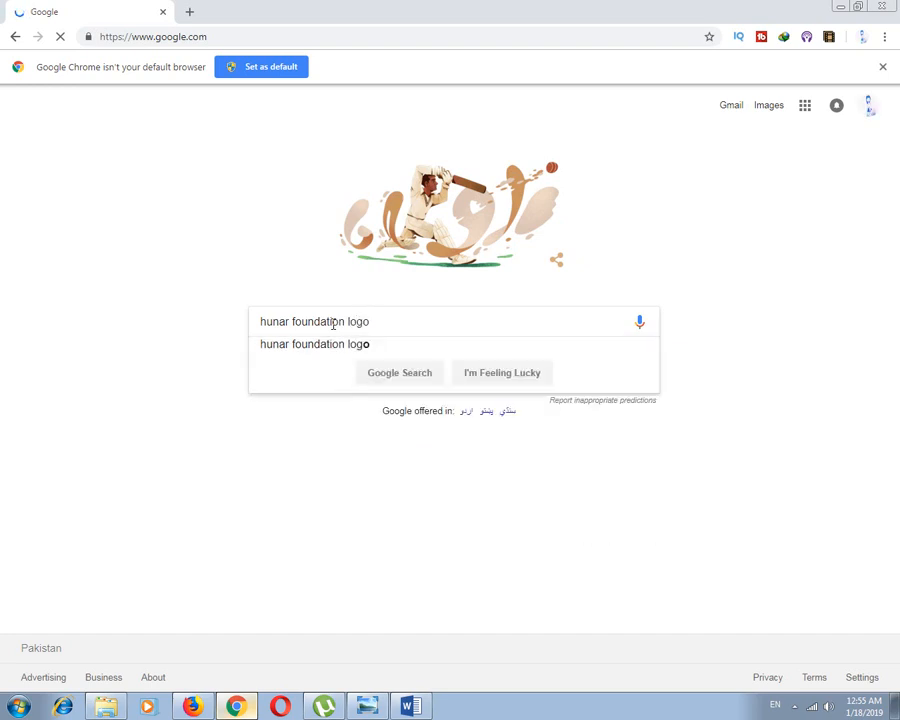
key(Return)
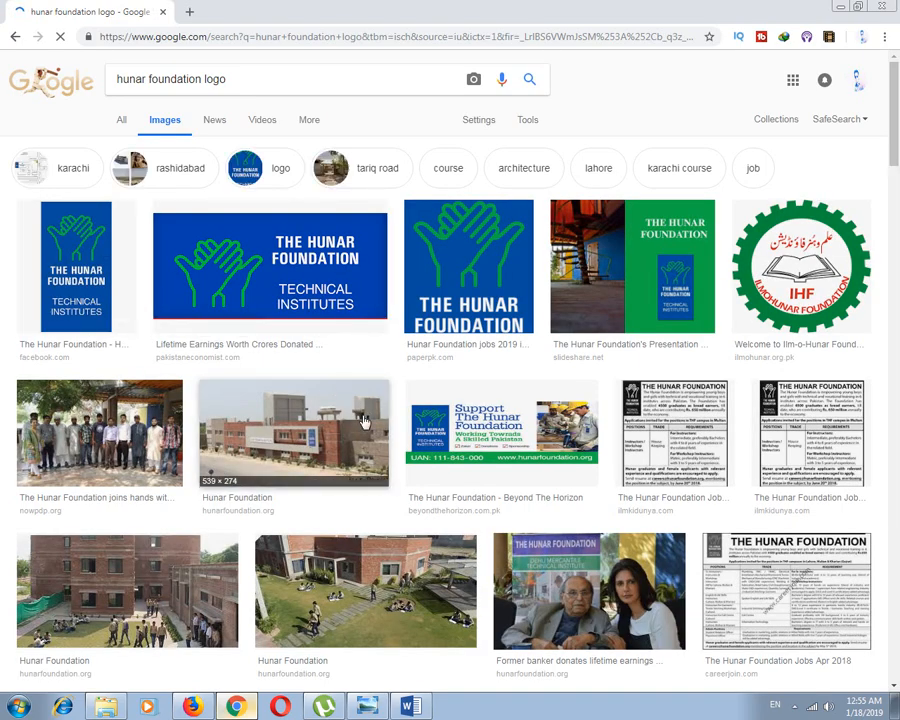
Save the tall blue Hunar Foundation Technical Institutes logo to the Desktop as a JPEG named download
click(67, 240)
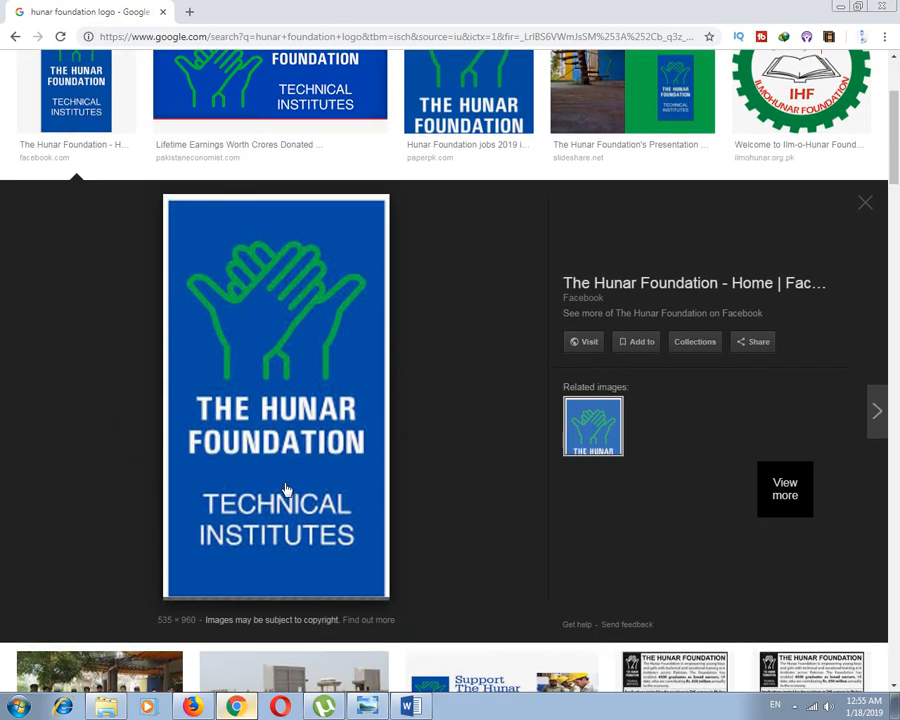
right_click(272, 341)
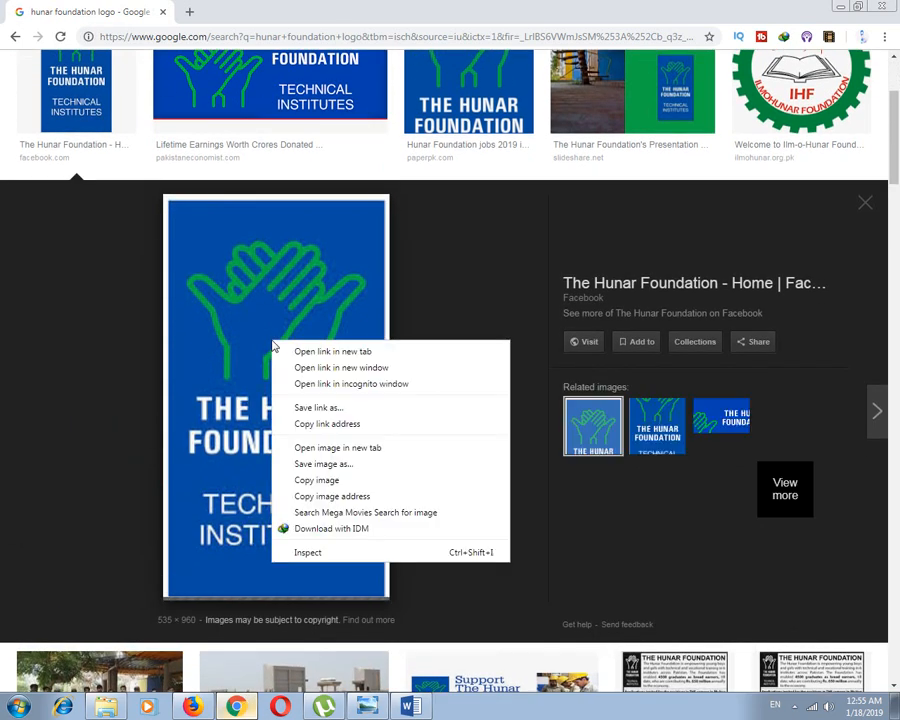
click(323, 464)
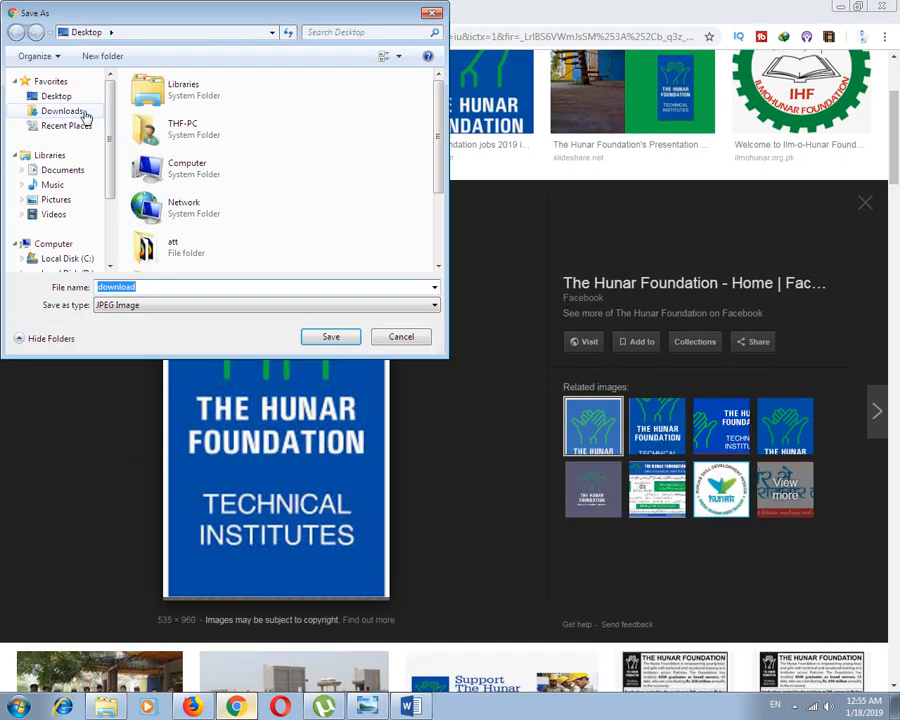
double_click(216, 290)
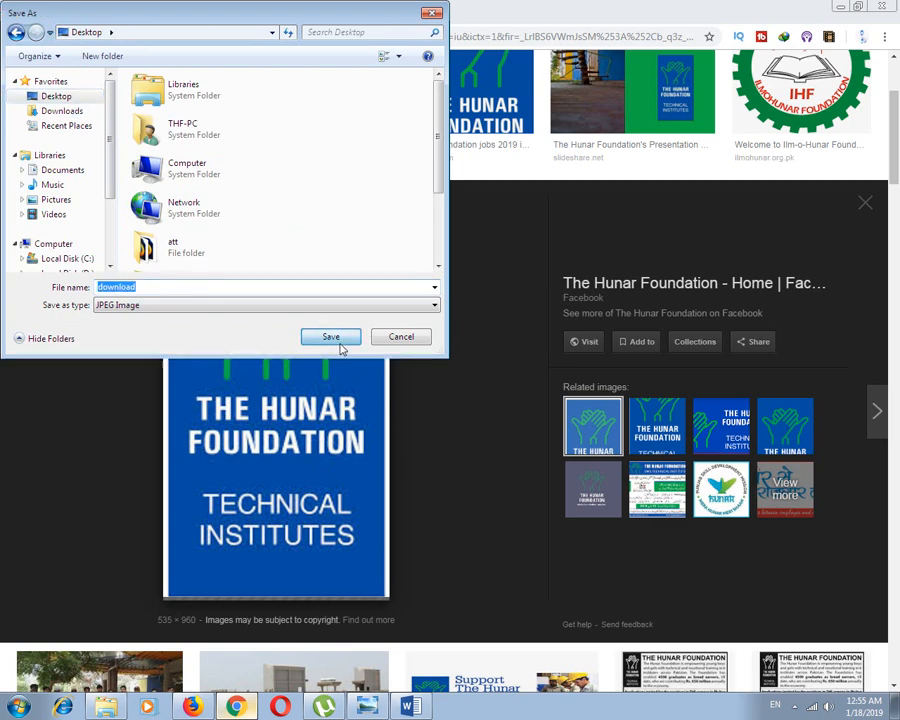
click(340, 340)
Return to Word and insert the saved Hunar Foundation logo from the Desktop above the sample ID card
click(840, 7)
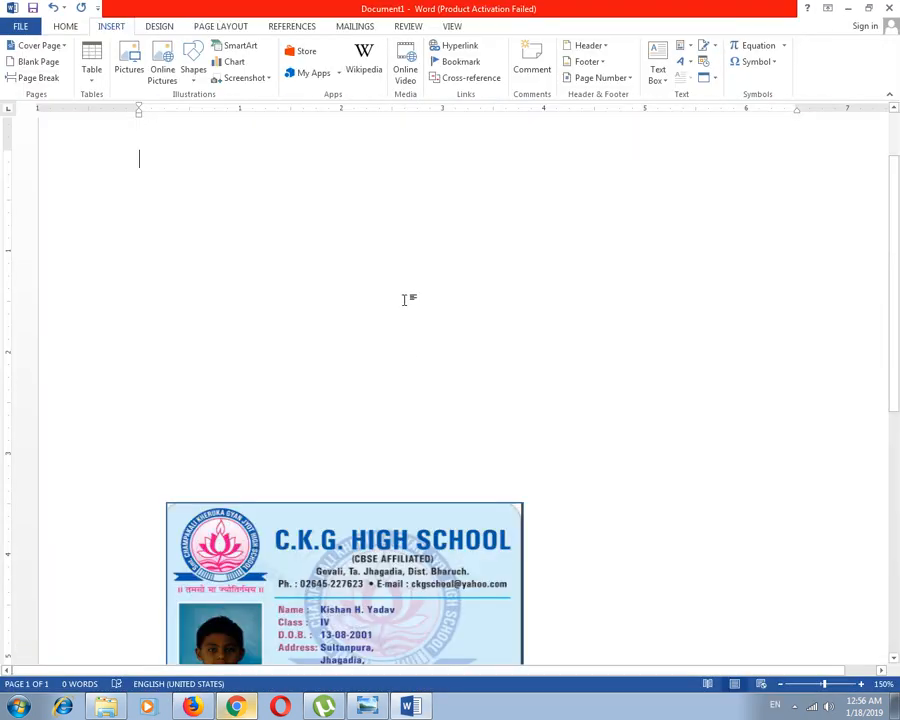
click(129, 68)
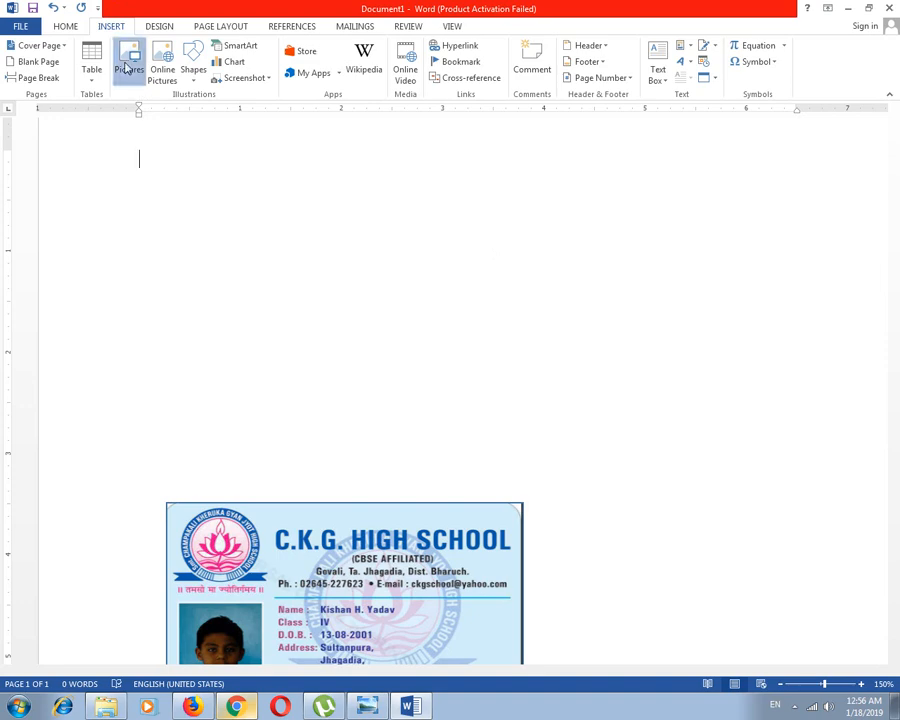
click(117, 81)
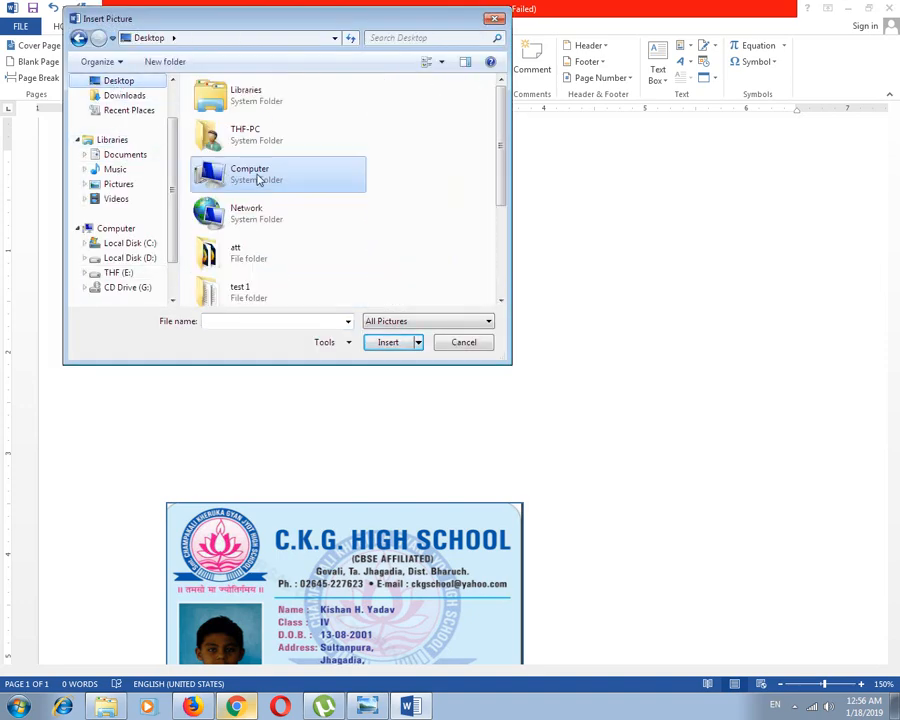
scroll(259, 178, down, 3)
click(277, 235)
double_click(252, 258)
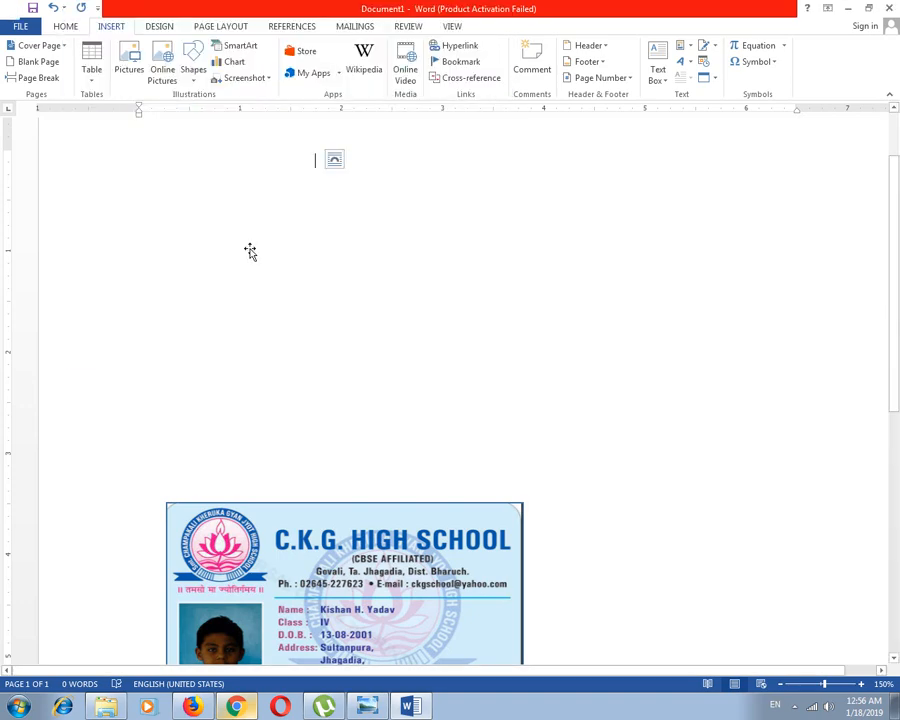
Set the logo's text wrapping to Behind Text and scale it down to about 1.16" high by 0.65" wide
click(591, 62)
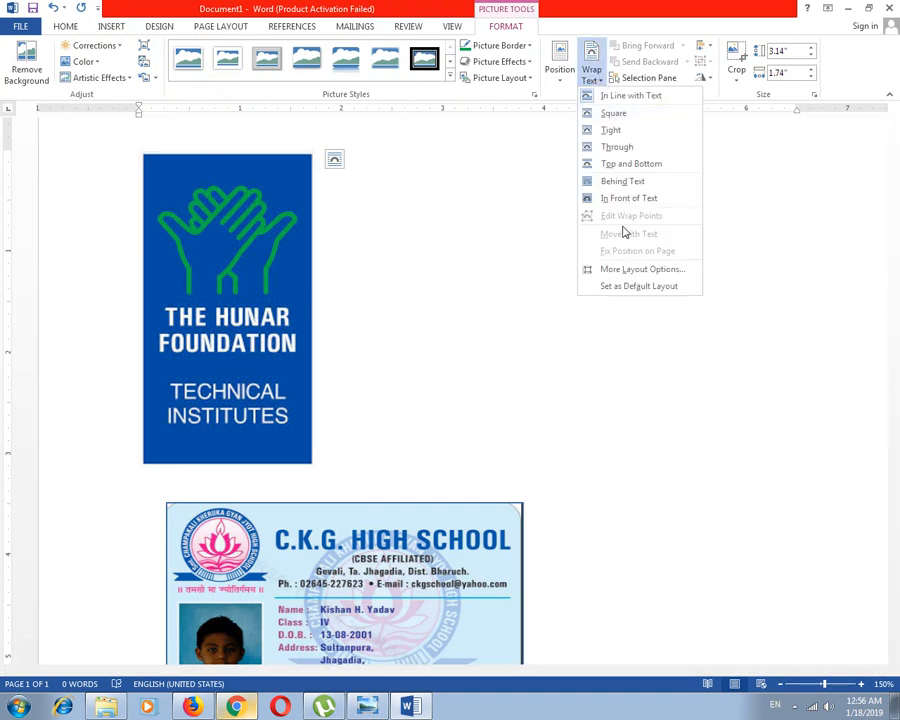
click(622, 182)
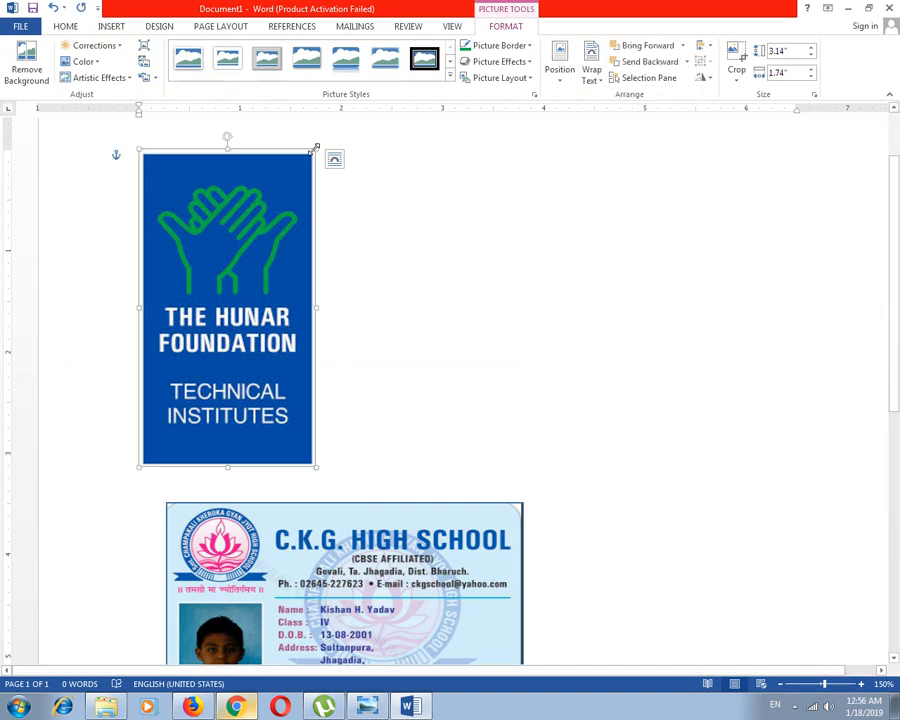
drag(315, 148, 205, 347)
Move the logo down to the upper-left corner of the green-bordered card frame
scroll(157, 160, down, 4)
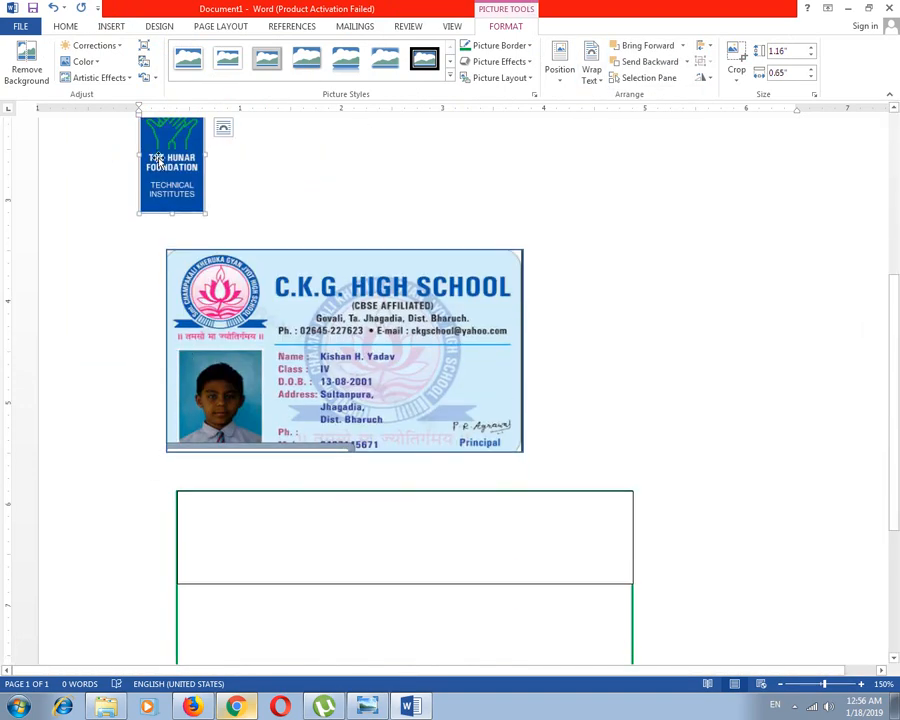
drag(158, 160, 205, 446)
scroll(215, 434, down, 3)
drag(219, 176, 211, 291)
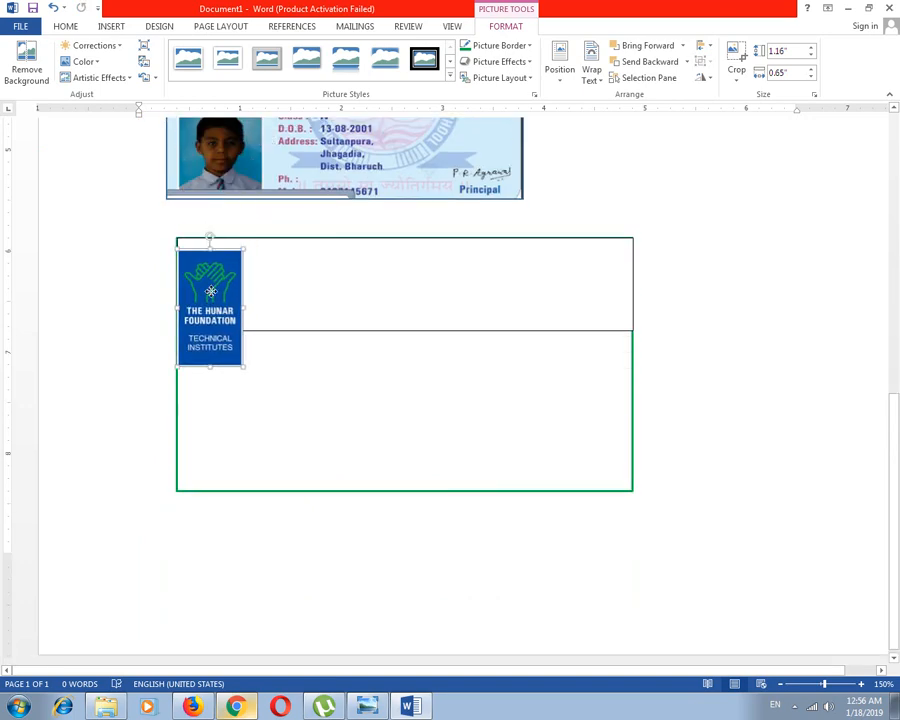
Shrink the logo to about 0.88" by 0.49" and nudge it up into the card's header box
scroll(211, 291, up, 2)
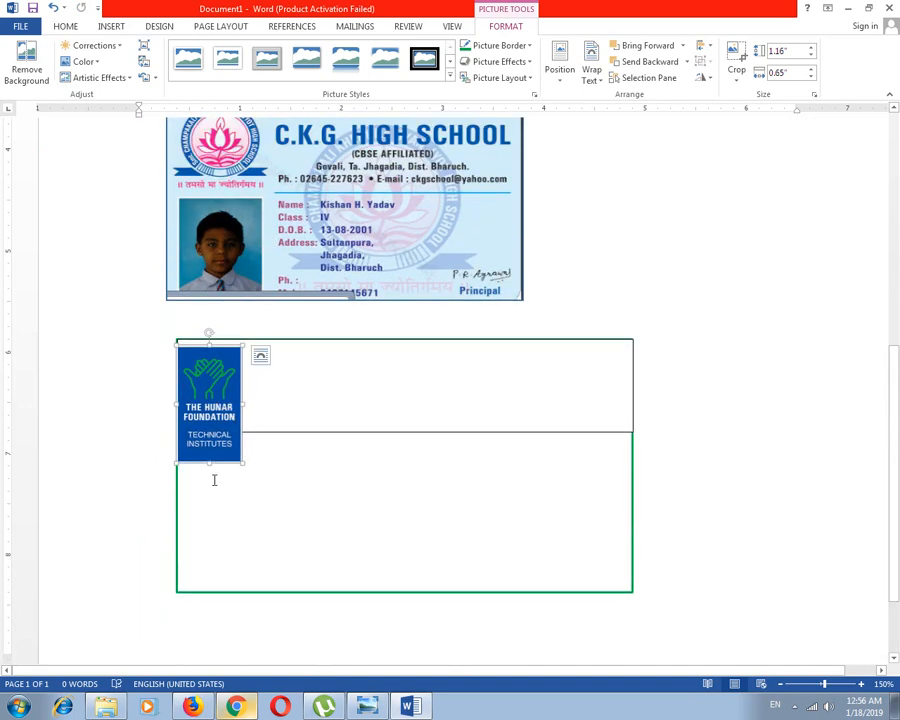
drag(243, 465, 227, 428)
key(Up)
key(Up)
key(Up)
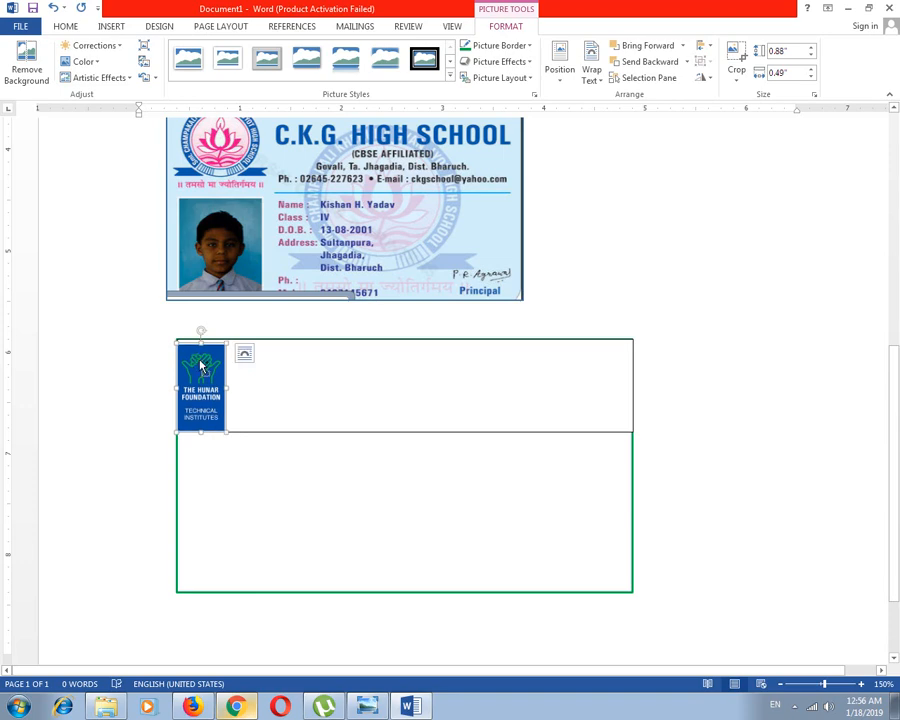
Stretch the logo to the header box's full height, about 0.92", and widen it to about 1.01"
ctrl+scroll(205, 357, up, 7)
ctrl+scroll(207, 357, up, 3)
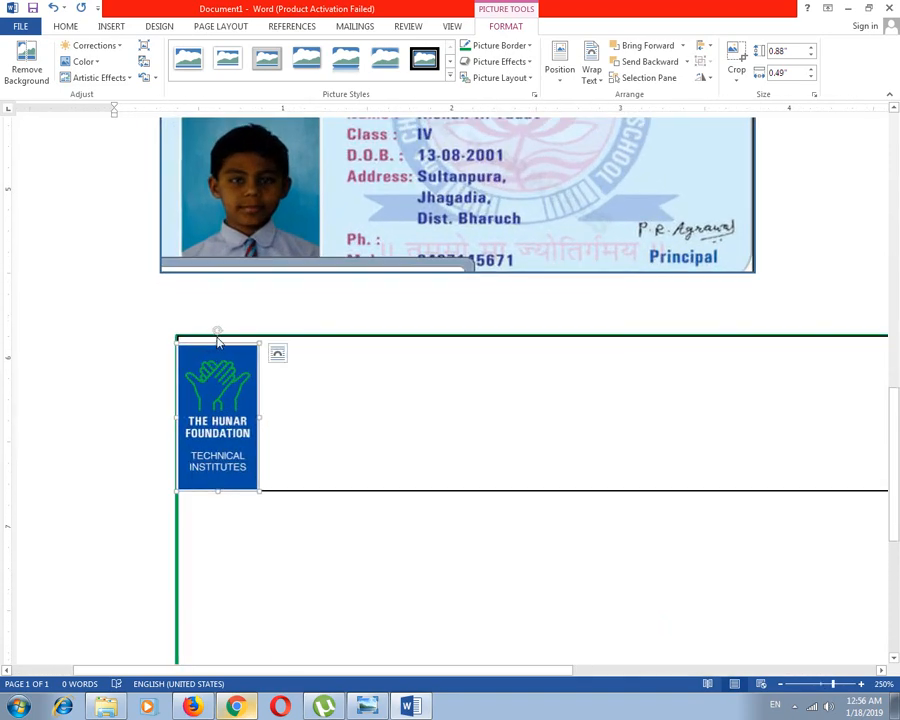
drag(217, 341, 217, 337)
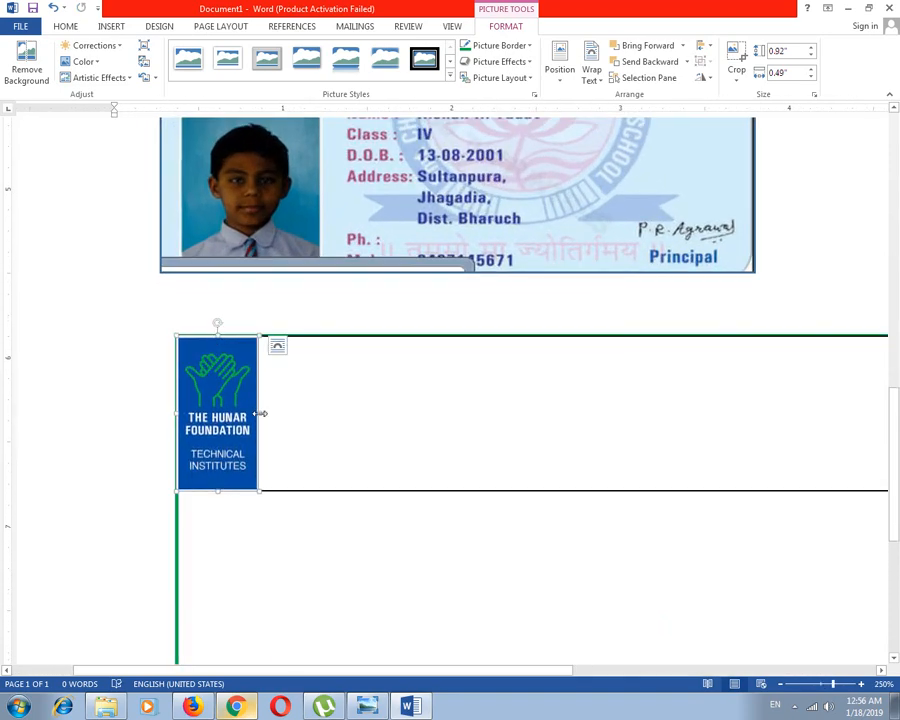
drag(262, 413, 344, 418)
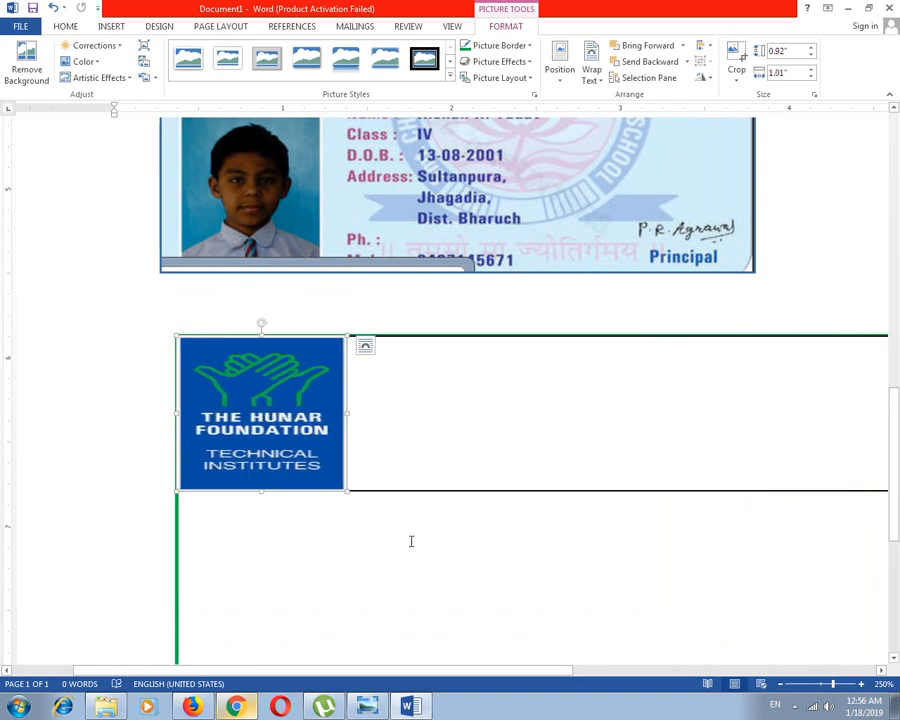
Preview the whole card design in Read Mode, and return to Print Layout with the card in view
scroll(410, 541, down, 3)
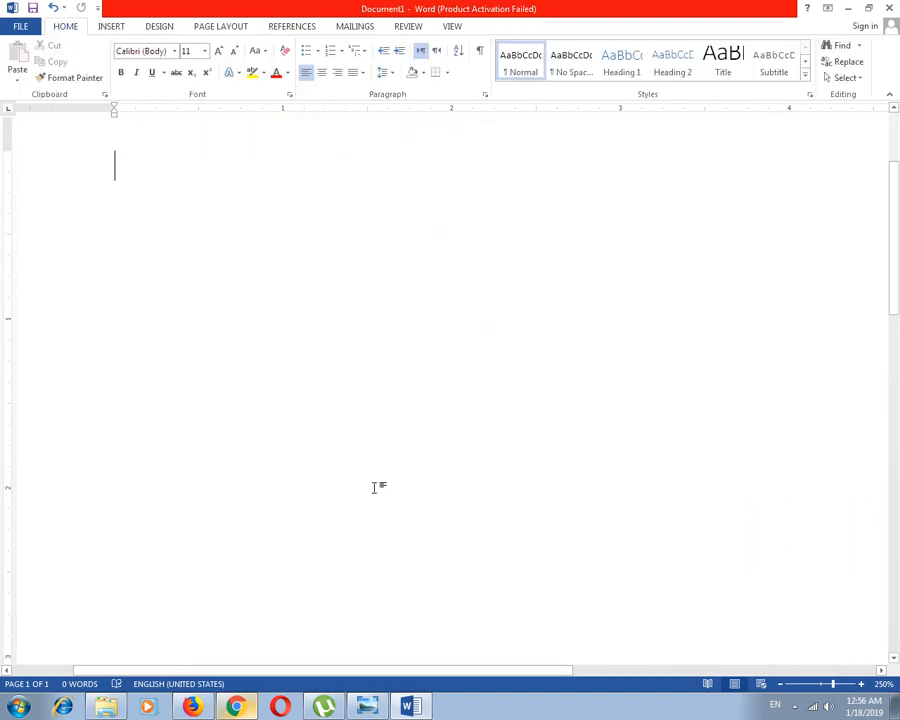
ctrl+scroll(378, 487, down, 1)
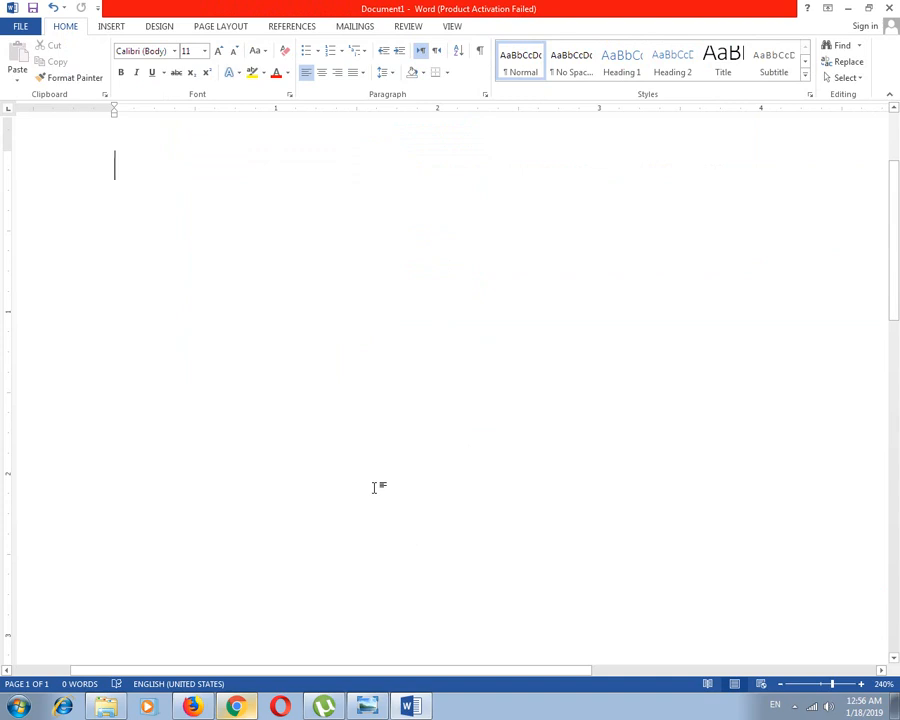
click(451, 31)
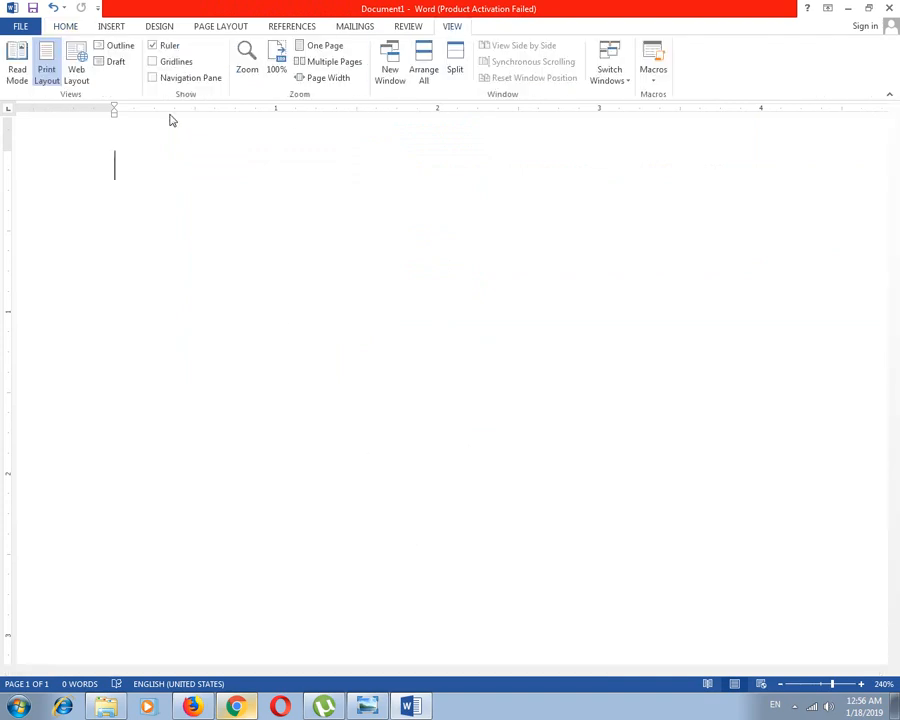
click(22, 66)
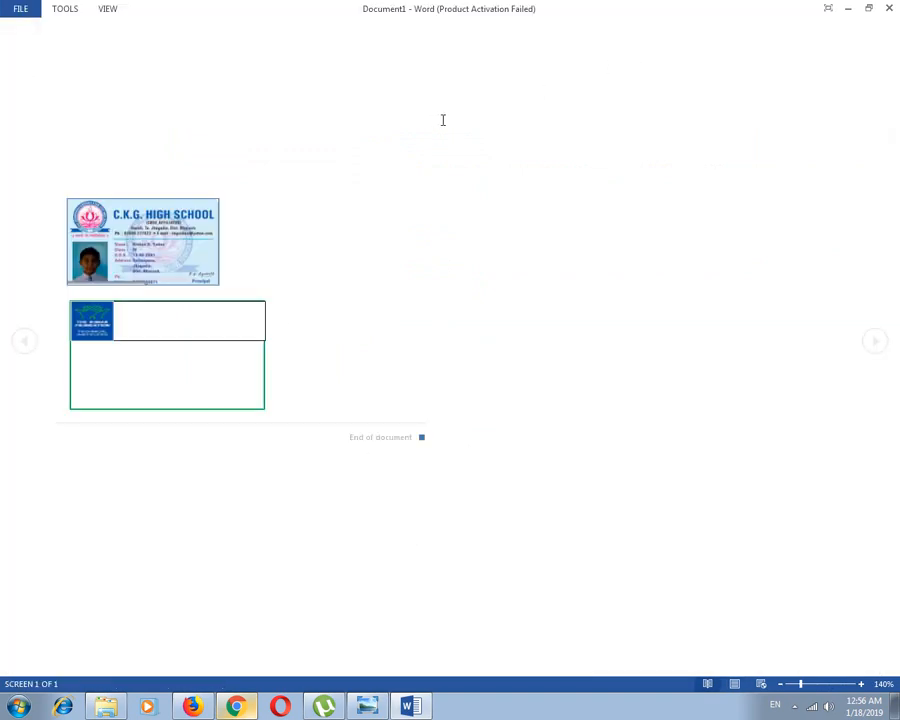
key(Escape)
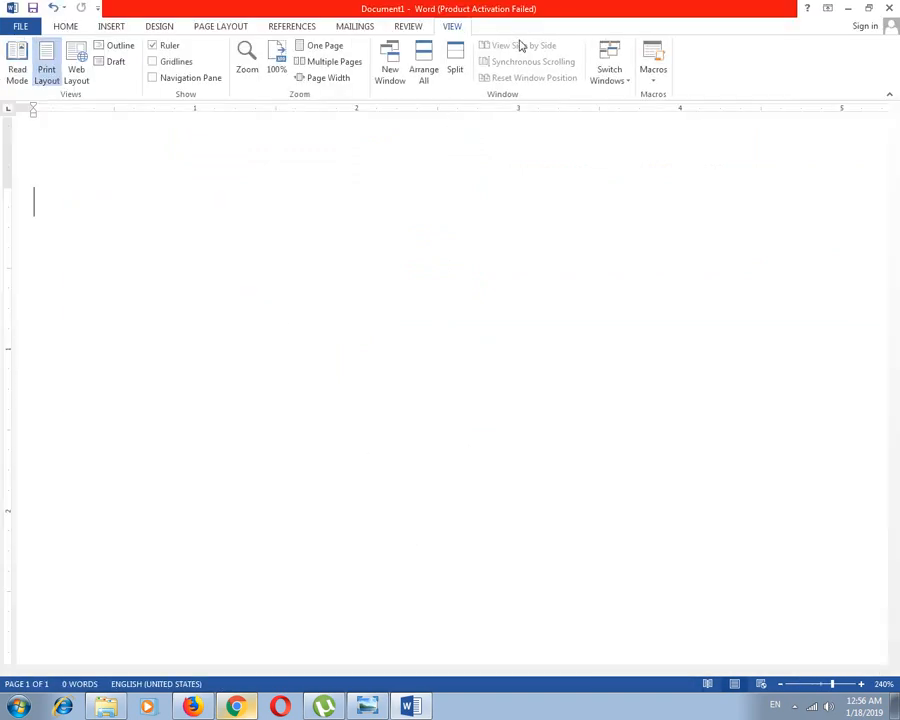
click(57, 70)
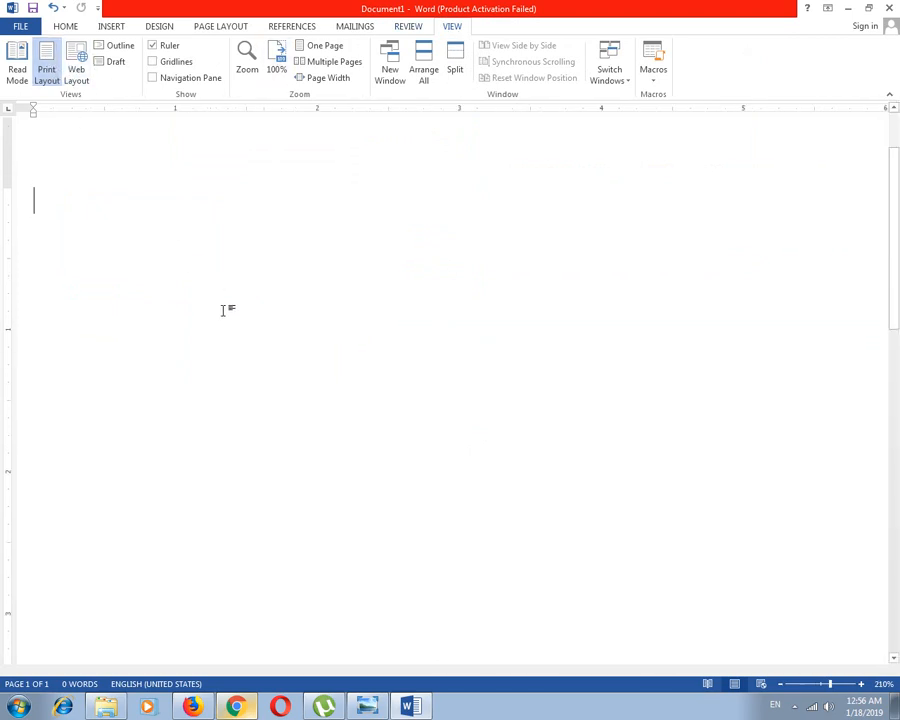
scroll(264, 402, down, 5)
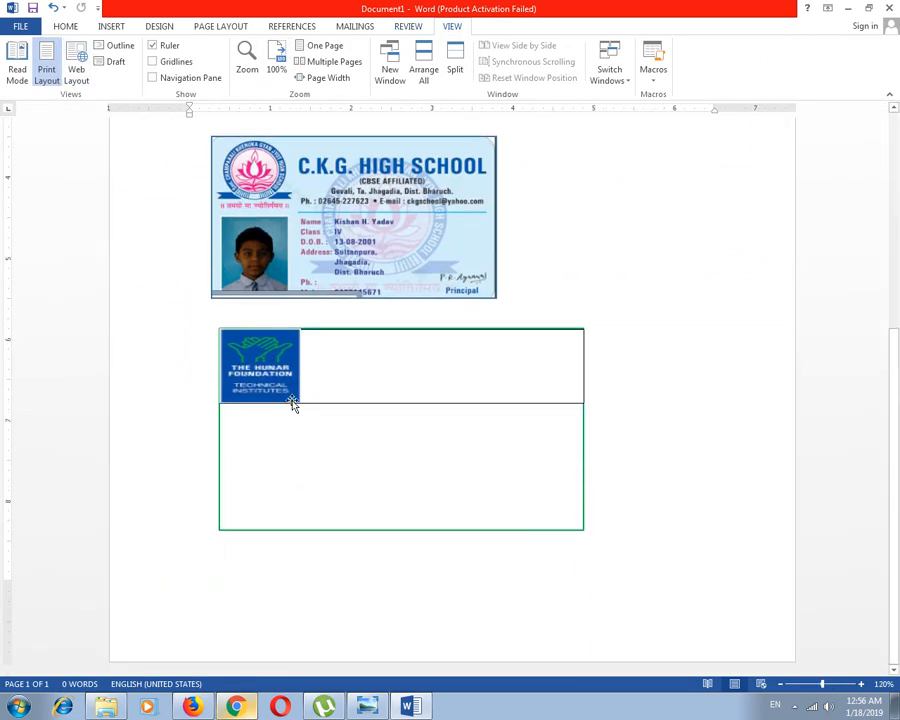
Narrow the Hunar Foundation logo slightly, keeping its height equal to the header box
ctrl+scroll(292, 400, up, 4)
click(252, 383)
drag(288, 377, 266, 376)
Remove the outline of the card's header box
click(117, 26)
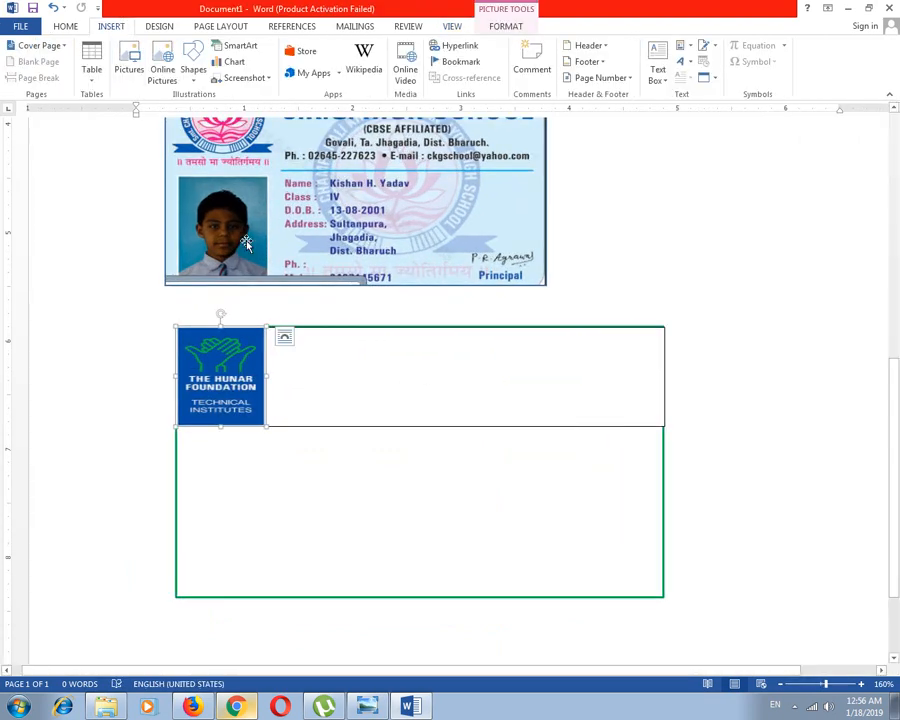
click(370, 394)
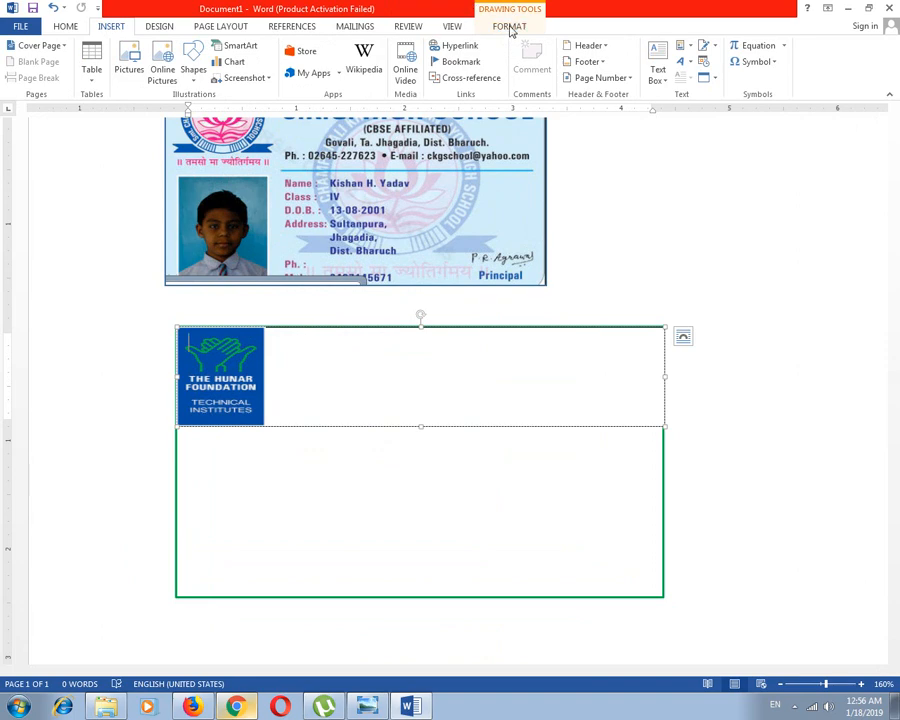
click(509, 26)
click(303, 61)
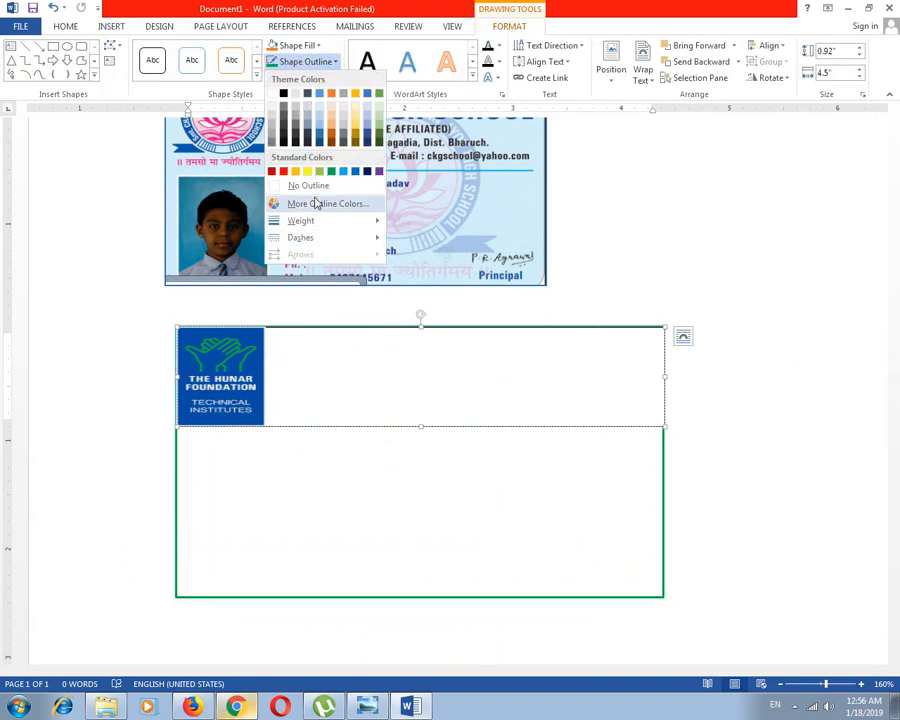
click(311, 187)
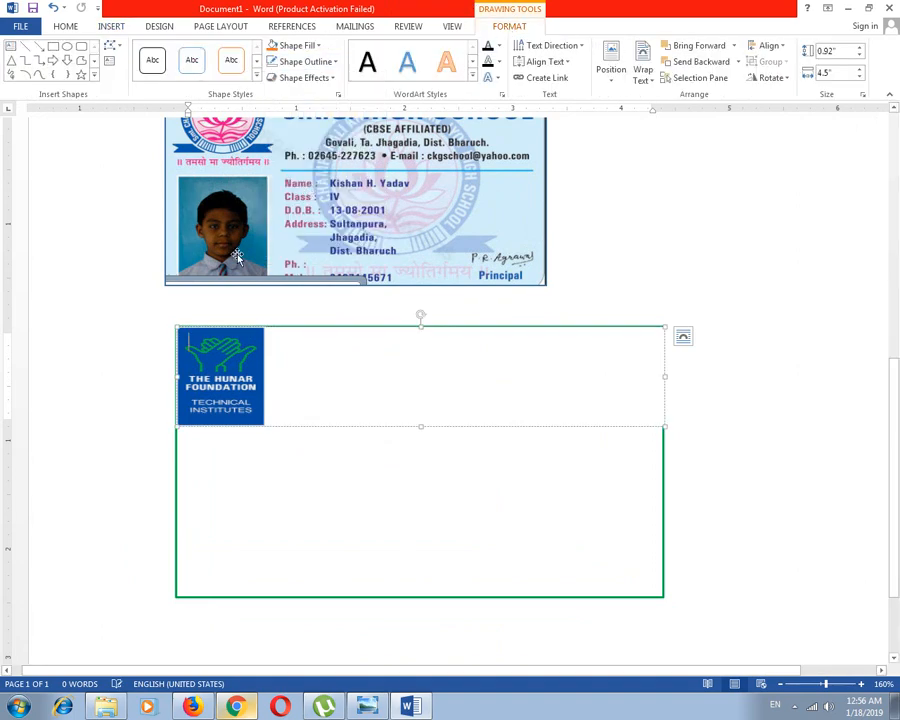
Draw a text box about 0.29" high by 2.38" wide over the sample card's school name and move it beside the logo
click(112, 27)
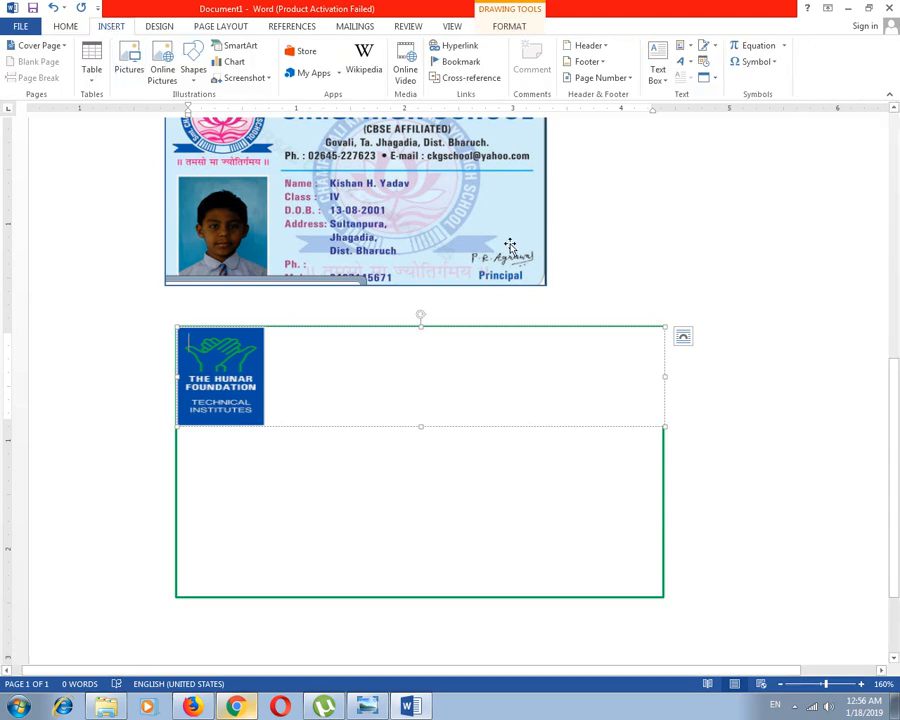
click(656, 70)
click(690, 113)
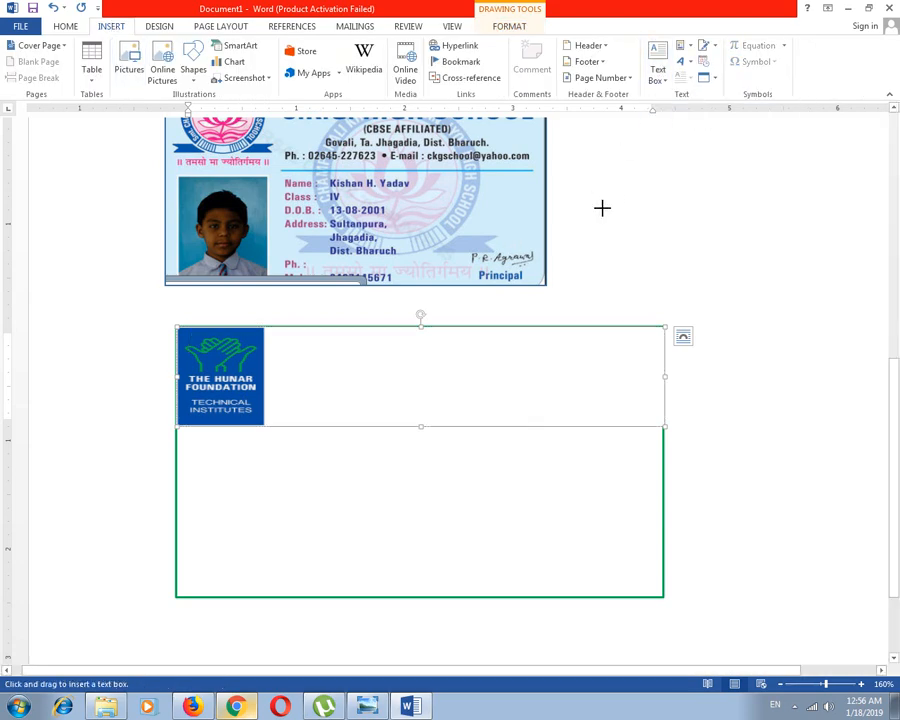
scroll(602, 208, up, 2)
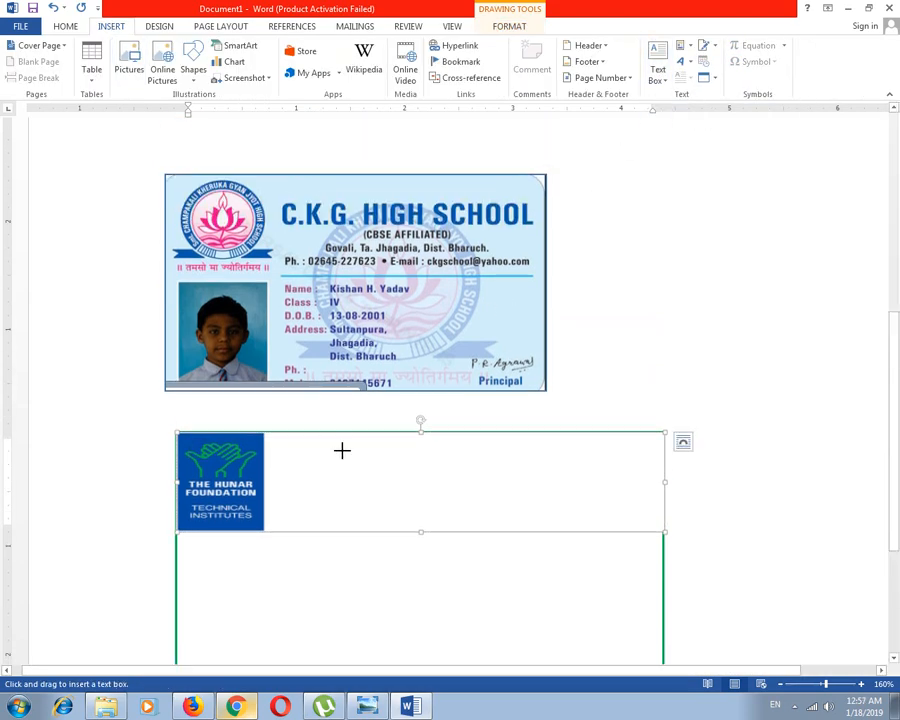
mouse_move(280, 199)
mouse_down()
mouse_move(295, 232)
mouse_move(540, 230)
mouse_up()
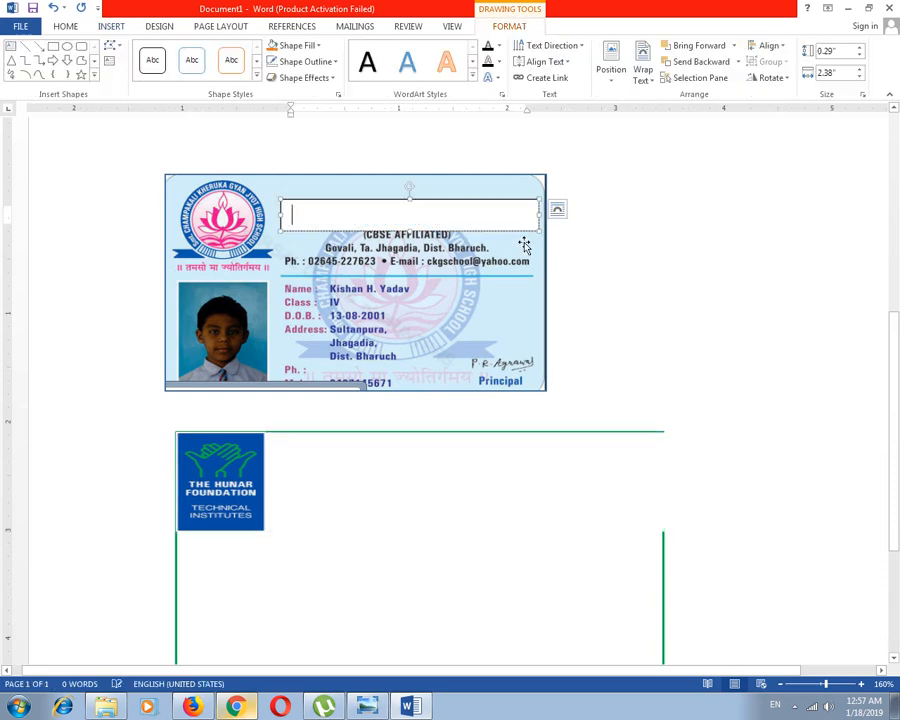
drag(358, 231, 377, 484)
Enter the heading "THE HUNAR FOUNDATION" in the new text box and select its text
click(356, 474)
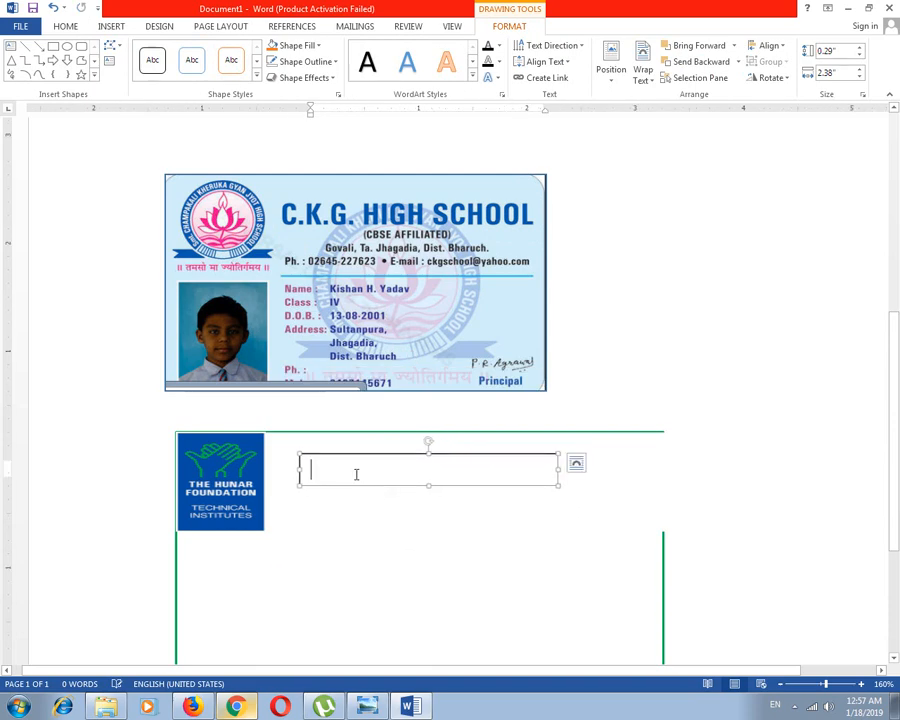
text(THE HUNAR FOUNDATION)
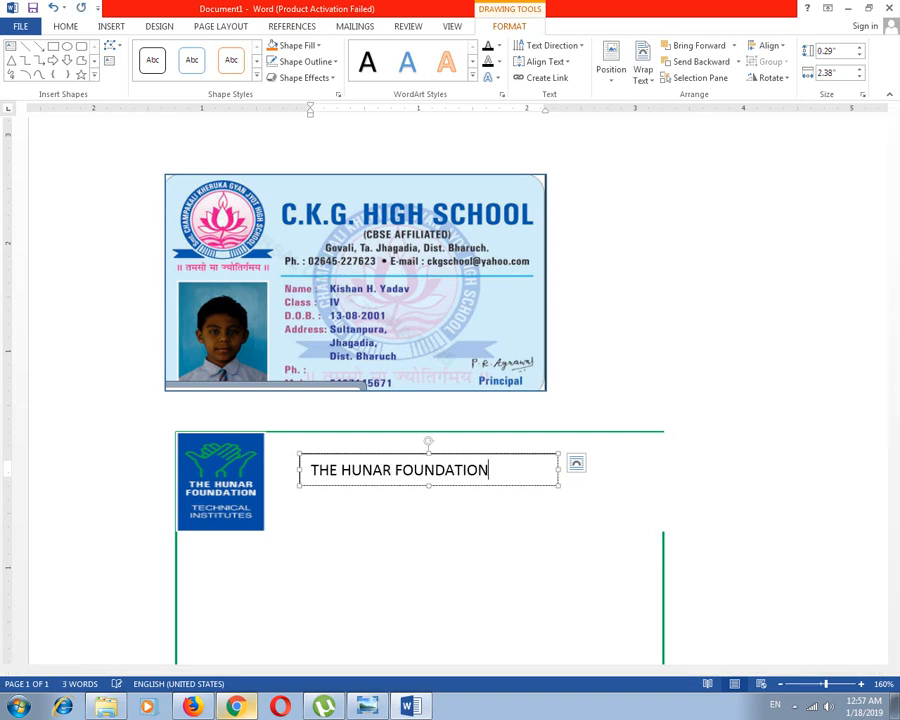
triple_click(389, 472)
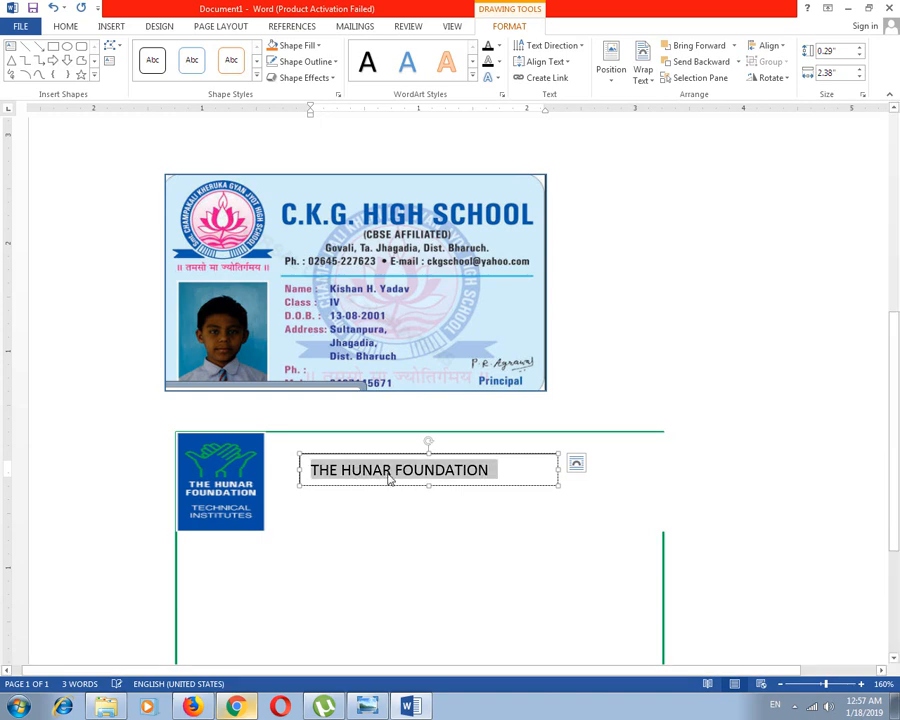
click(560, 63)
click(296, 45)
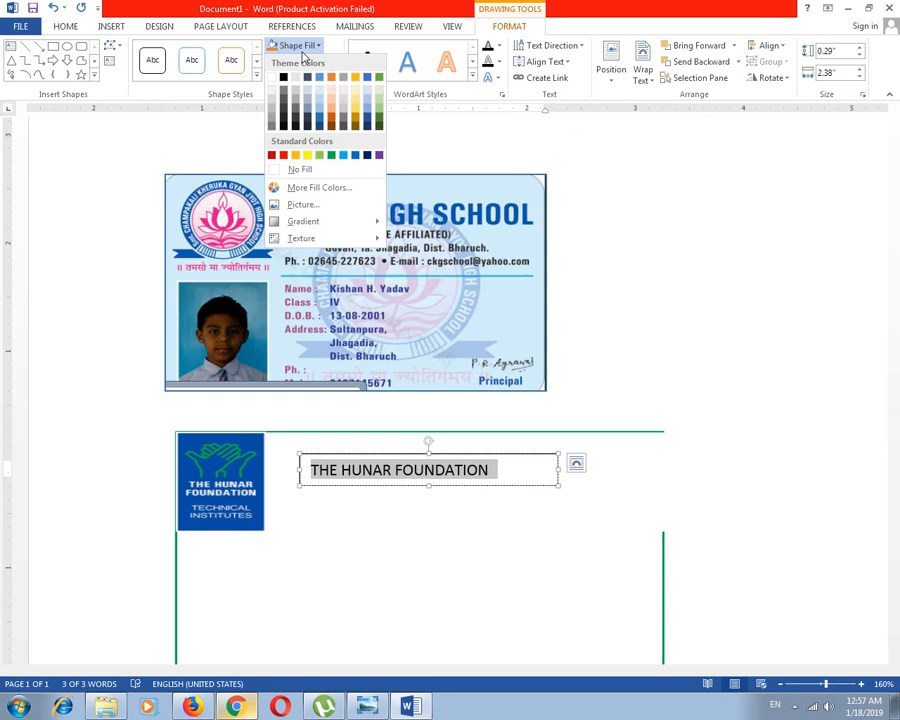
click(361, 12)
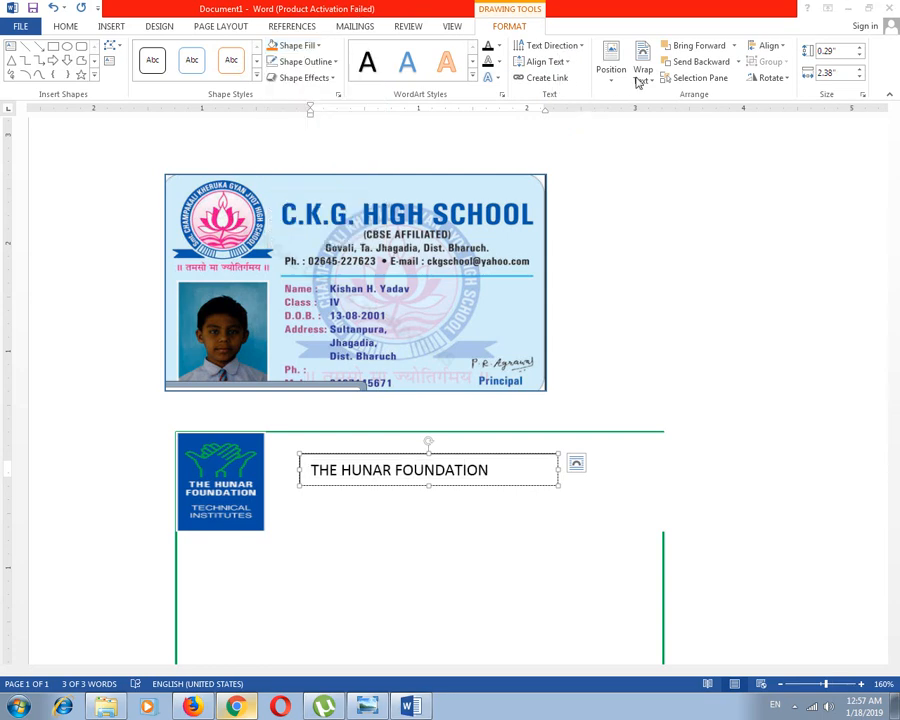
click(492, 30)
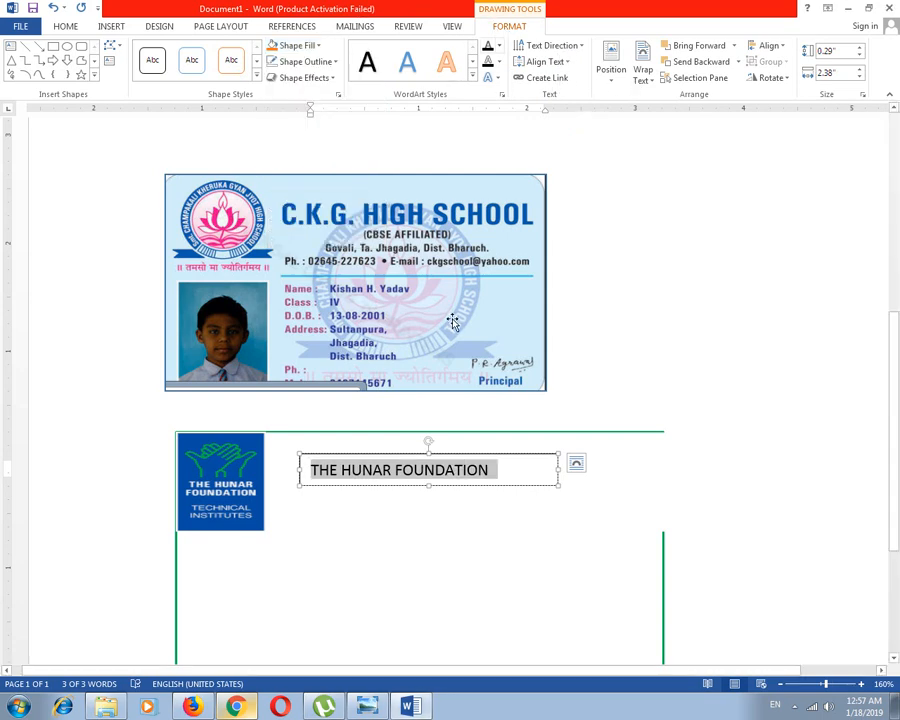
click(307, 48)
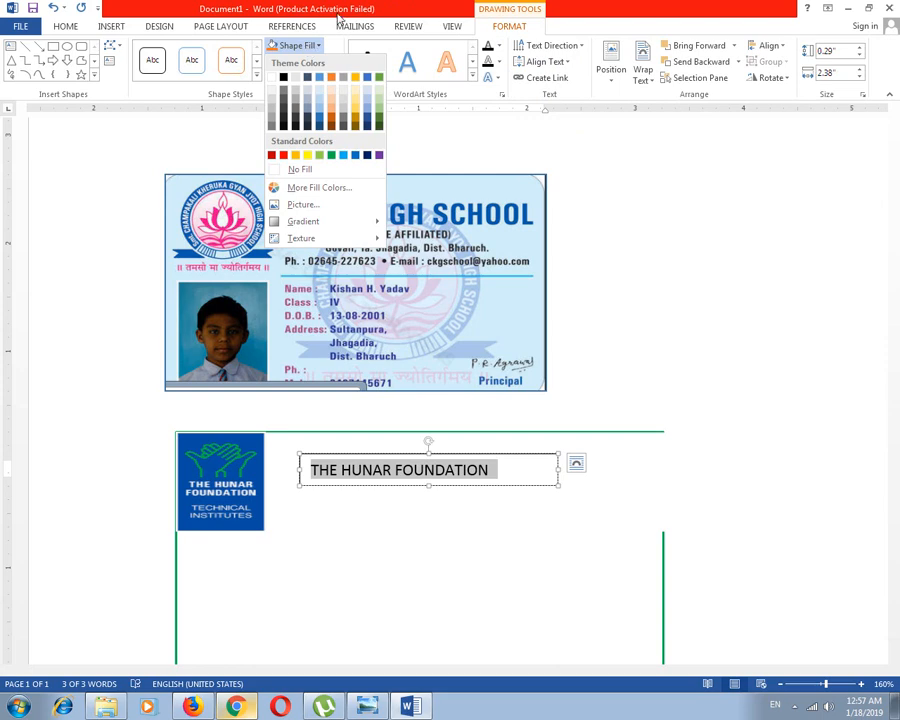
click(338, 18)
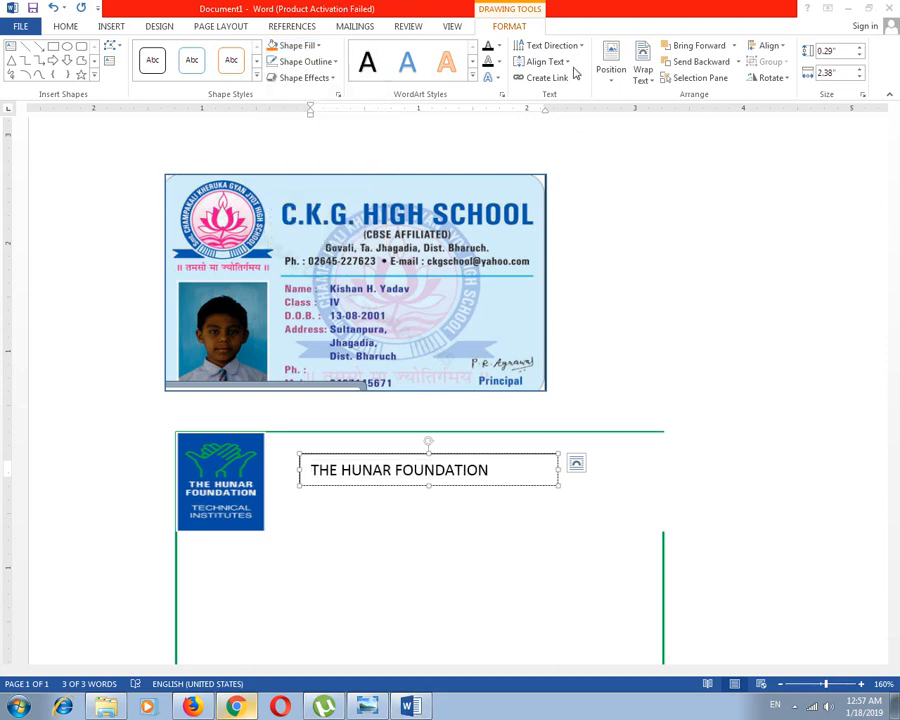
Color the selected heading text standard blue and give it a gold glow from the second row of glow variations
click(498, 46)
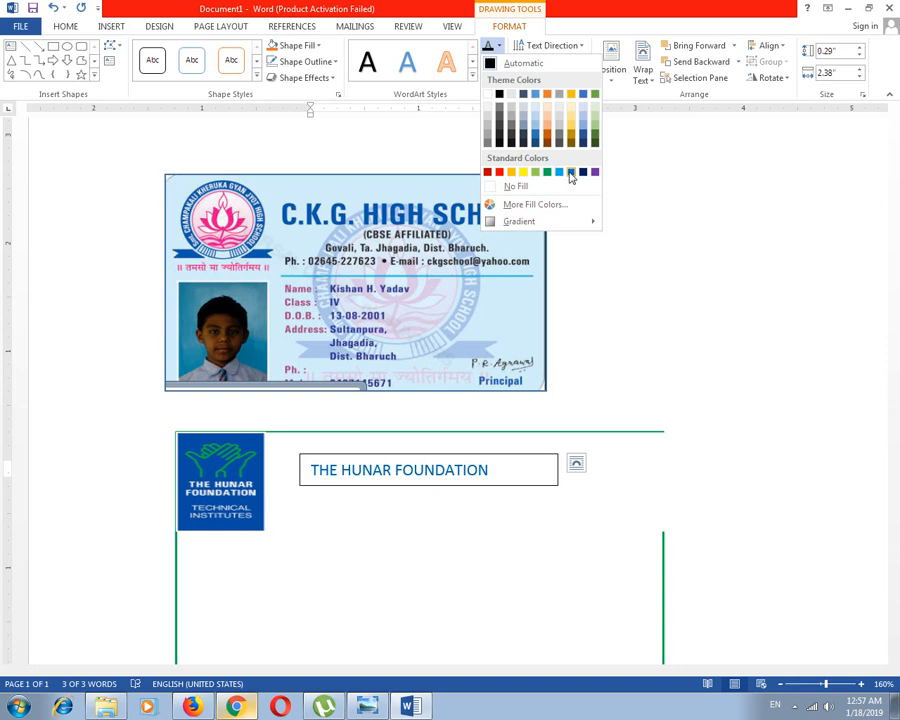
click(571, 173)
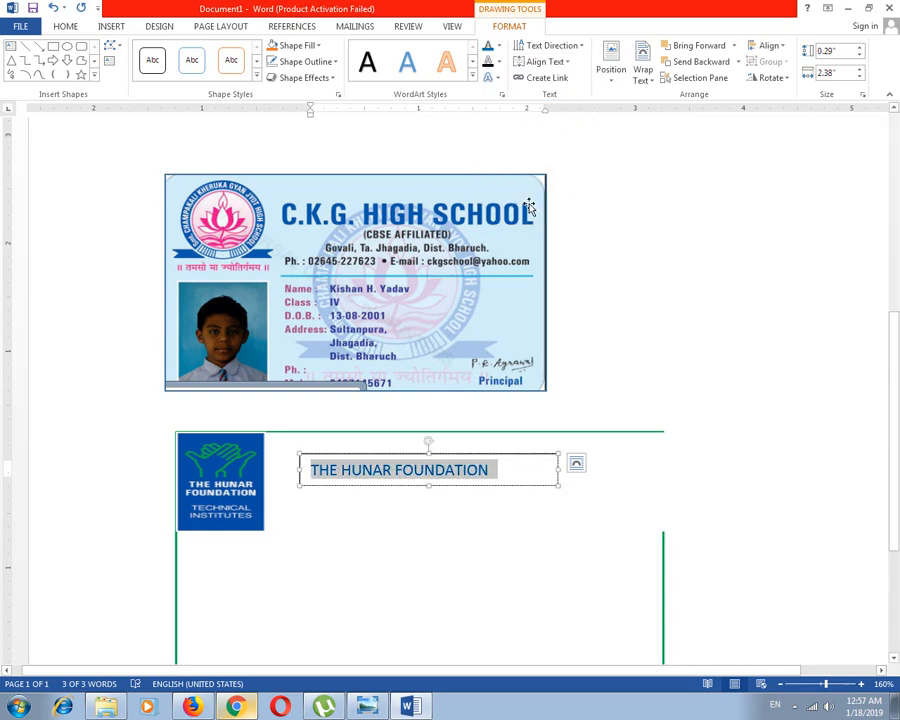
click(490, 78)
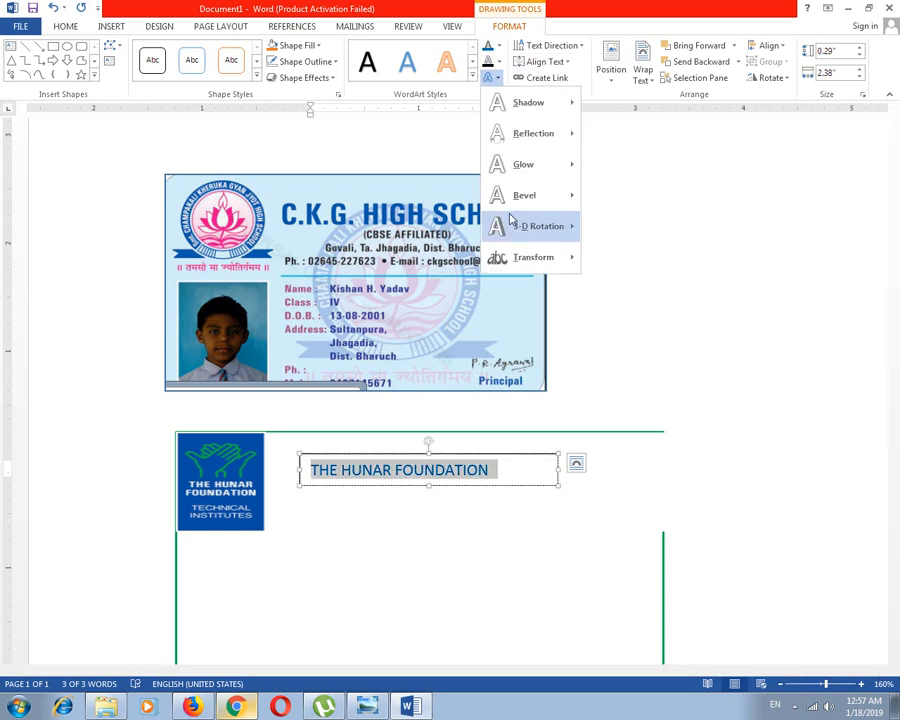
mouse_move(521, 176)
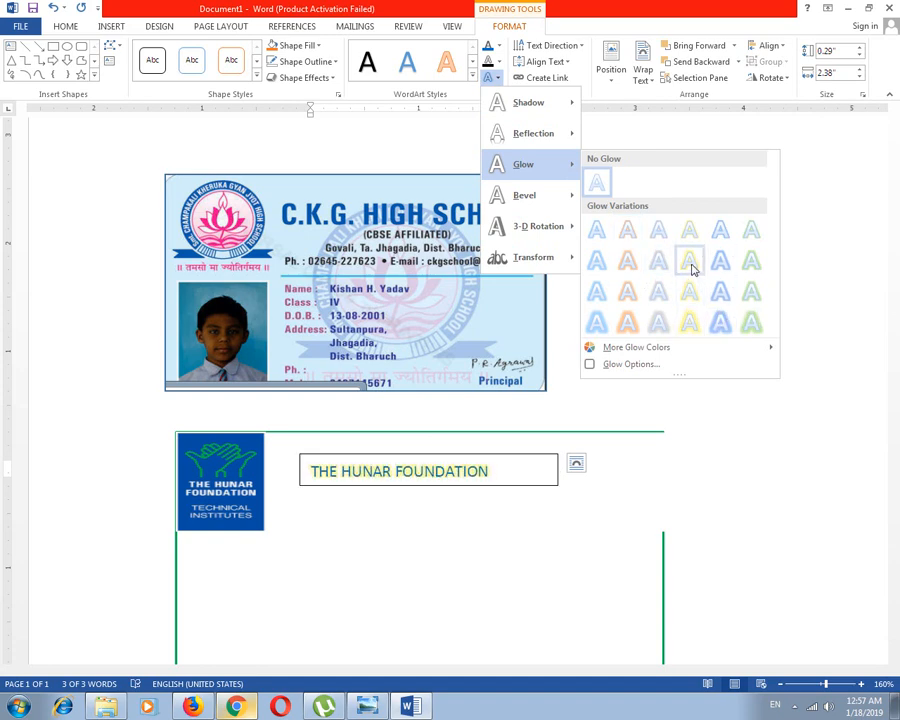
click(692, 266)
Enlarge the whole "THE HUNAR FOUNDATION" heading to 15 pt
click(534, 466)
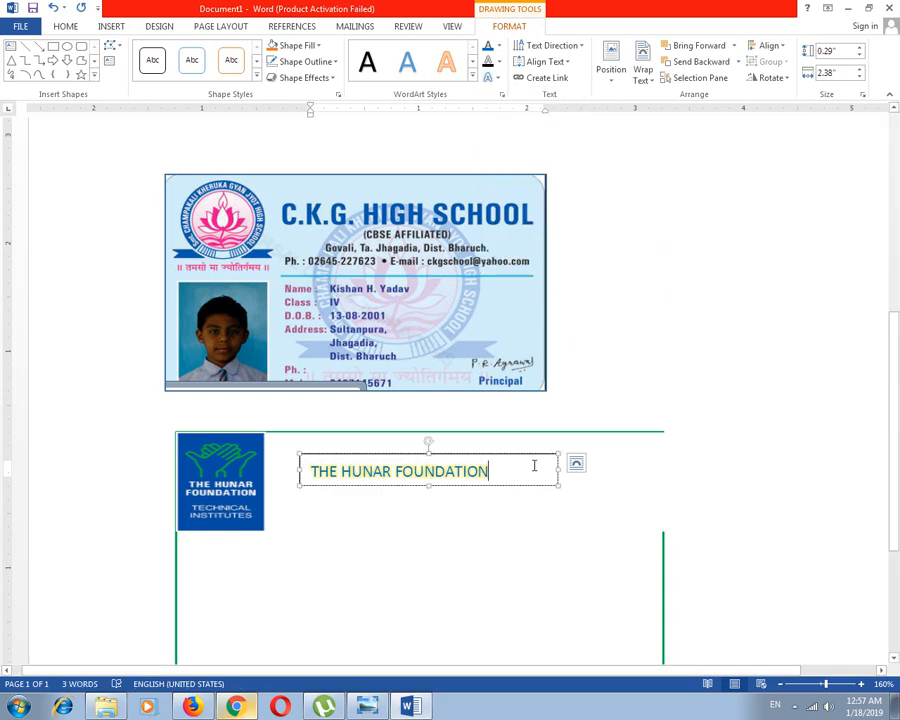
key(ctrl+a)
key(ctrl+])
key(ctrl+])
key(ctrl+])
key(ctrl+])
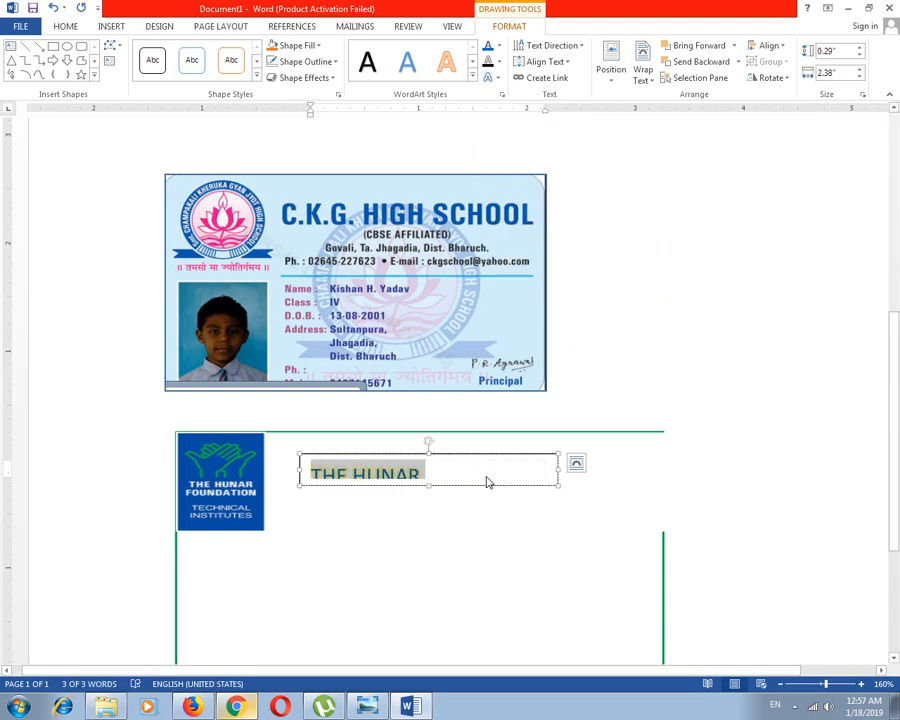
Enlarge the heading's text box to about 0.38" high by 3.17" wide so the heading fits on one line
drag(557, 472, 643, 468)
drag(477, 489, 470, 495)
scroll(636, 479, up, 4)
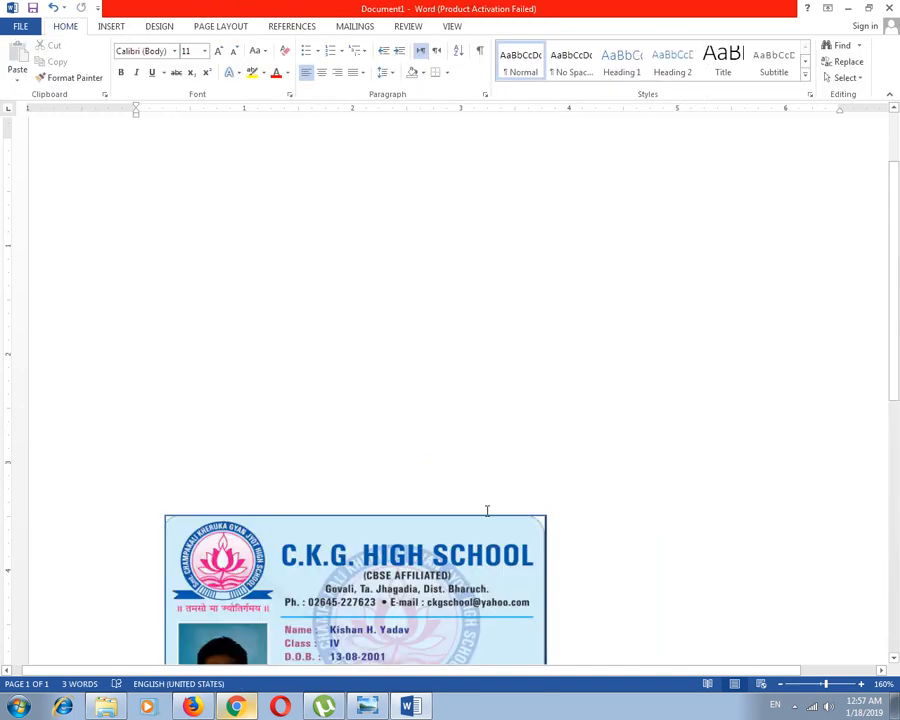
scroll(484, 510, down, 4)
Remove the outline of the heading's text box
click(453, 257)
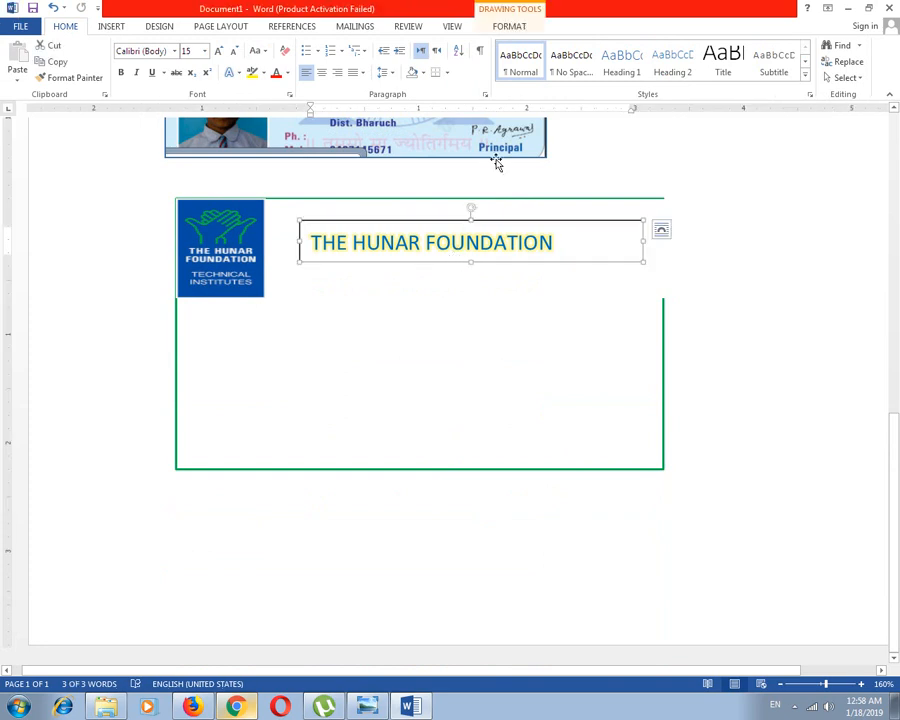
click(510, 27)
click(318, 64)
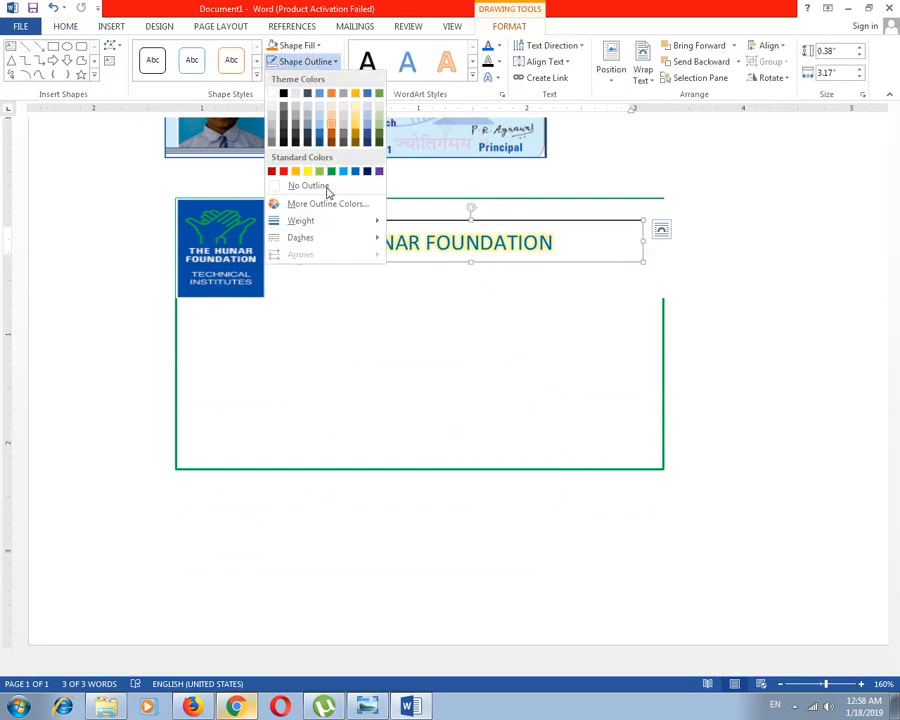
click(312, 187)
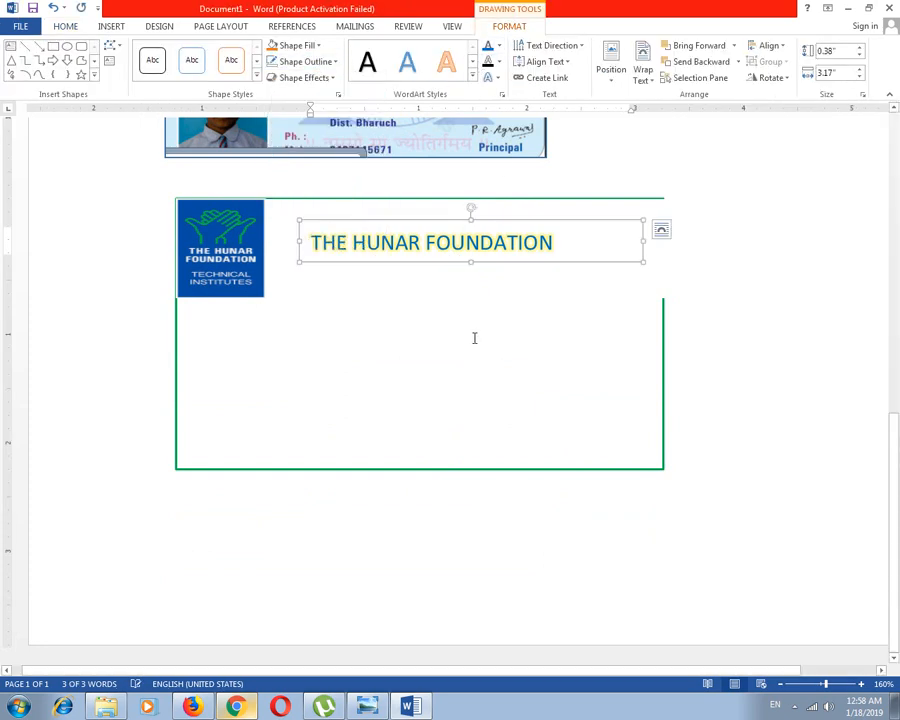
Narrow the heading's text box slightly from its right side and deselect it
scroll(590, 262, up, 6)
click(460, 372)
scroll(450, 380, down, 3)
scroll(445, 387, down, 3)
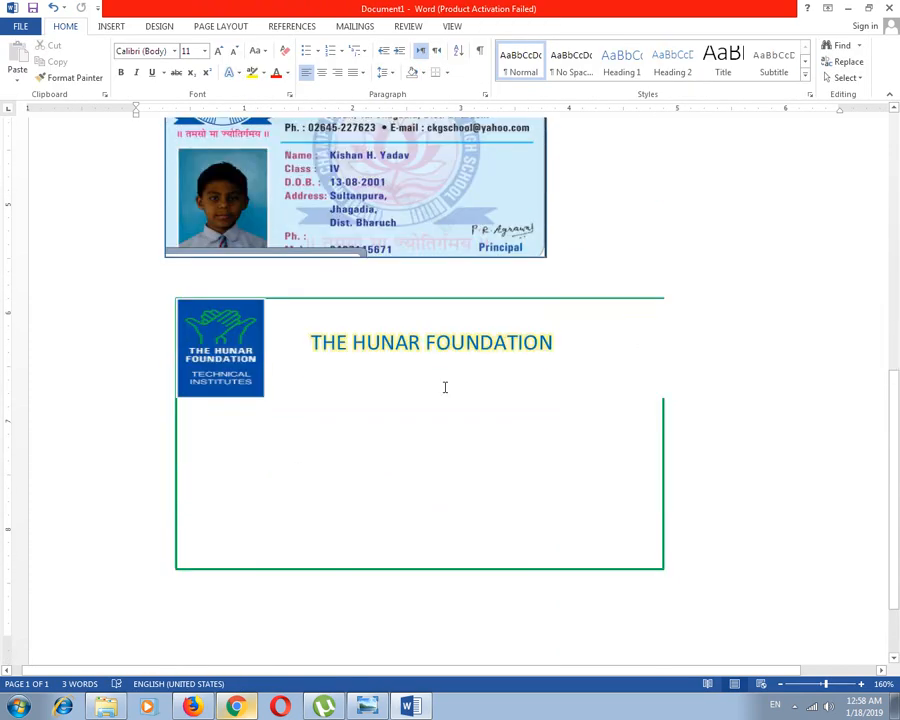
click(625, 338)
drag(643, 341, 617, 342)
click(673, 336)
scroll(595, 430, down, 7)
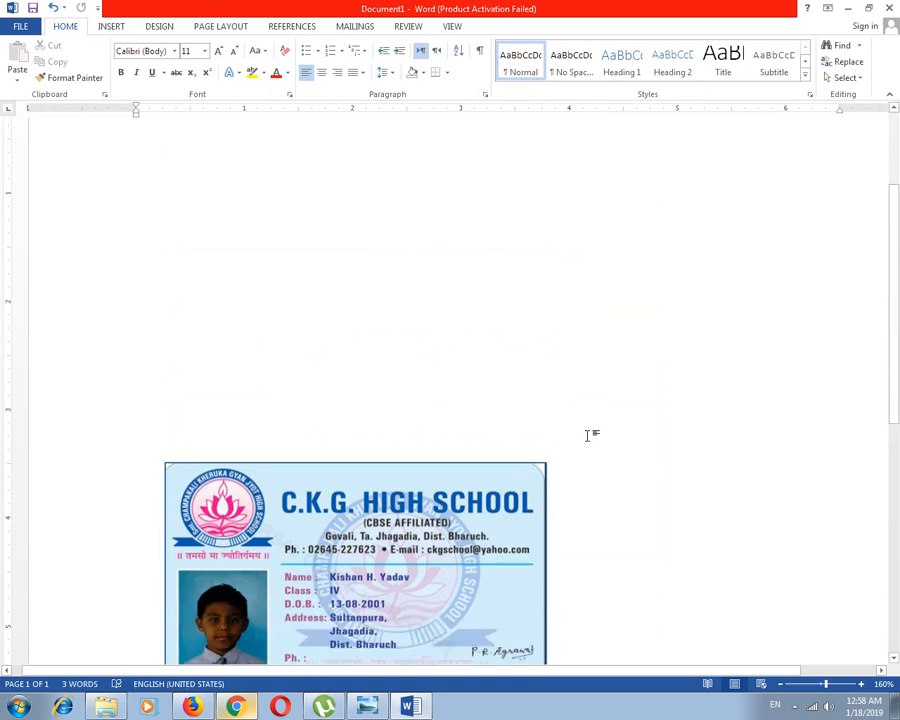
Narrow the header box behind the logo and heading slightly so its right edge stays within the card's green border
click(657, 343)
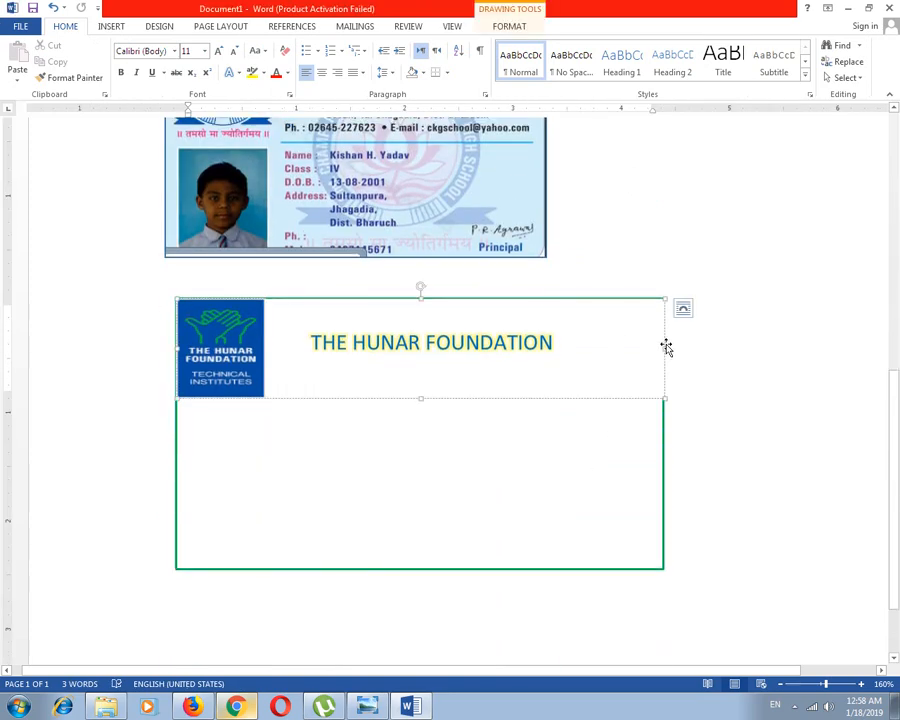
drag(666, 346, 657, 348)
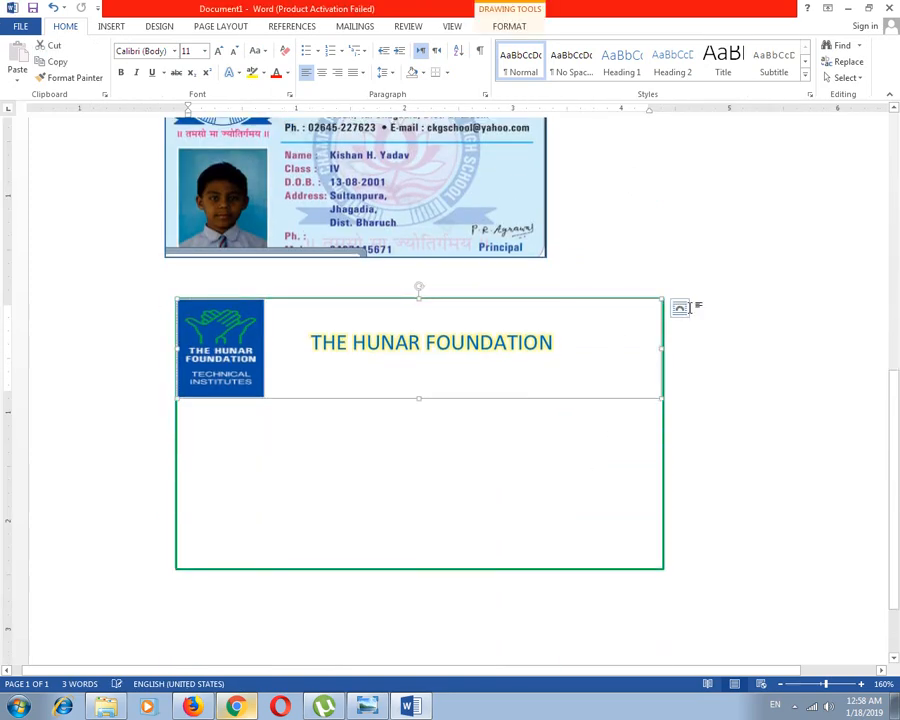
click(669, 382)
Move the "THE HUNAR FOUNDATION" text box up to the card's top edge
scroll(640, 400, down, 7)
scroll(450, 370, down, 3)
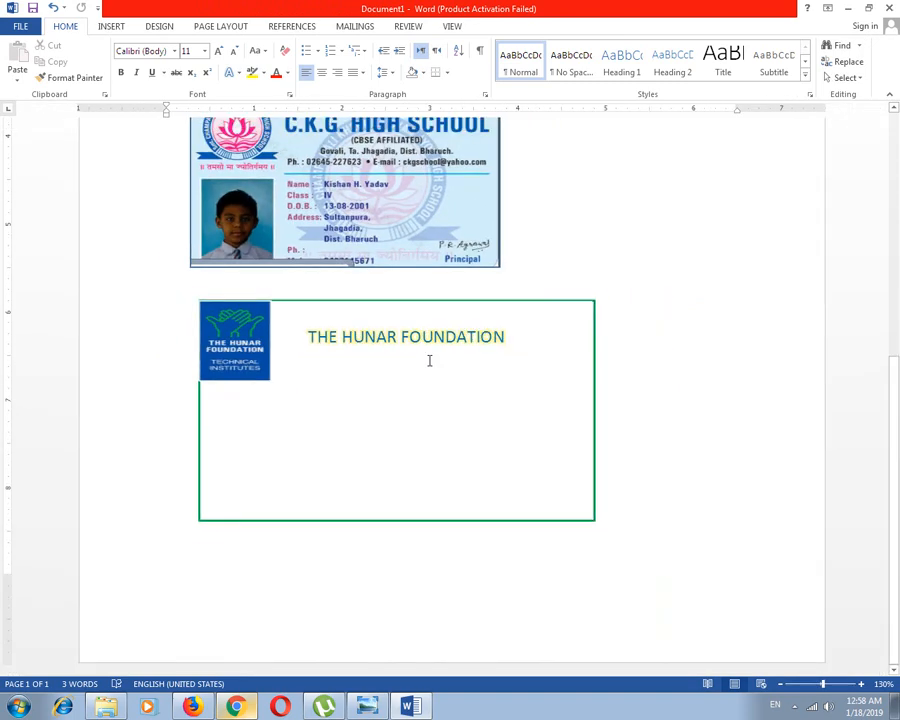
click(376, 336)
mouse_move(385, 319)
mouse_down()
mouse_move(374, 311)
mouse_move(387, 301)
mouse_up()
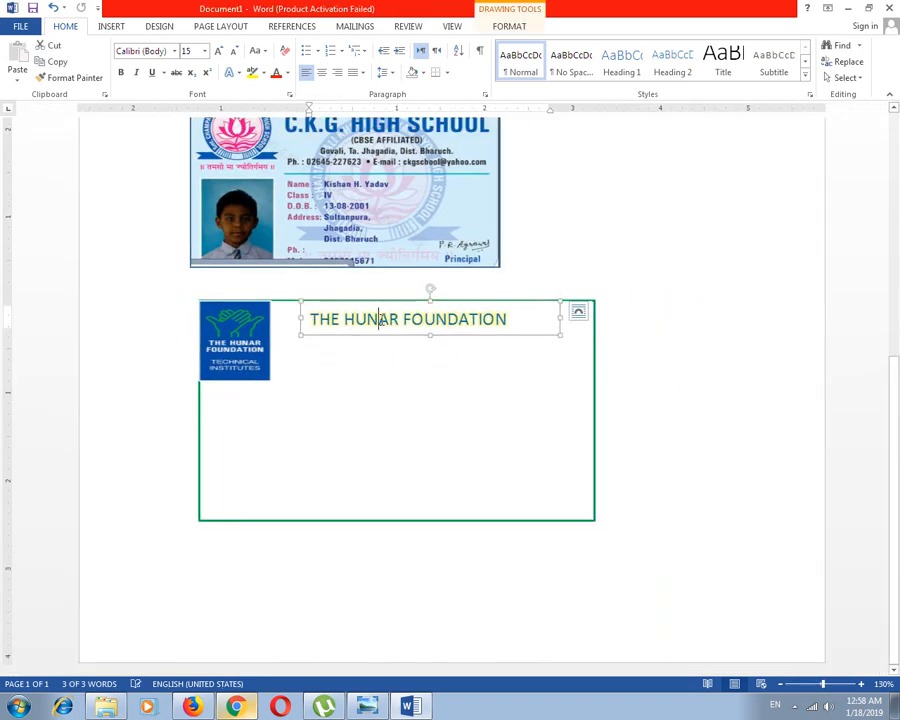
Enlarge the whole "THE HUNAR FOUNDATION" heading to 24 pt
triple_click(374, 316)
key(ctrl+bracketright)
key(ctrl+bracketright)
key(ctrl+bracketright)
key(ctrl+bracketright)
key(ctrl+bracketright)
key(ctrl+bracketright)
key(ctrl+bracketright)
key(ctrl+bracketright)
key(ctrl+bracketright)
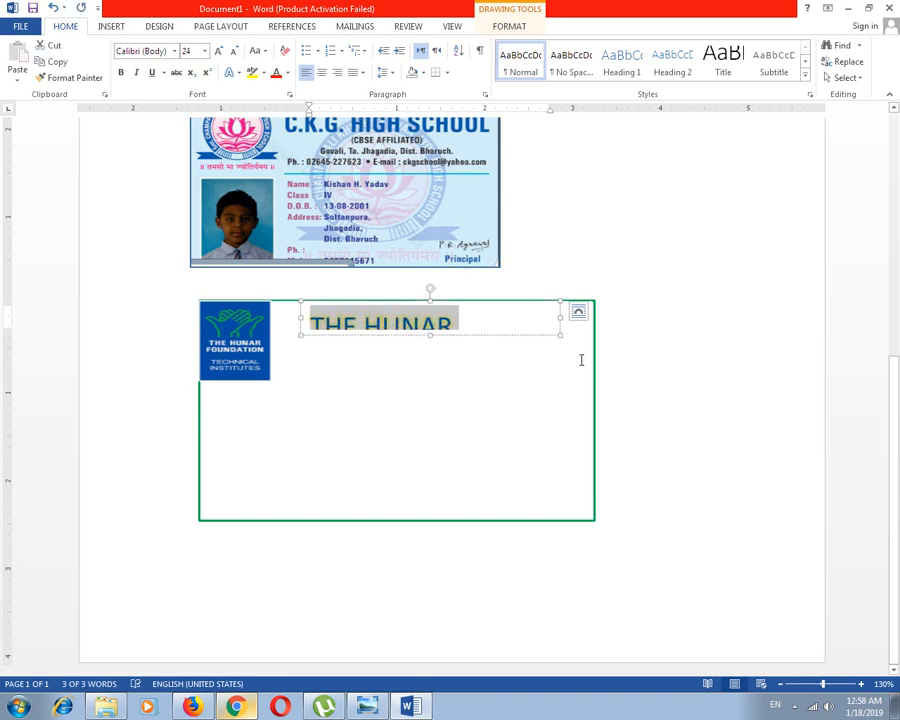
Widen the heading's text box to span from the logo to the card's right border and make it slightly taller
mouse_move(560, 325)
mouse_down()
mouse_move(566, 316)
mouse_move(593, 318)
mouse_up()
drag(292, 318, 272, 318)
mouse_move(433, 338)
mouse_down()
mouse_move(431, 388)
mouse_move(435, 346)
mouse_up()
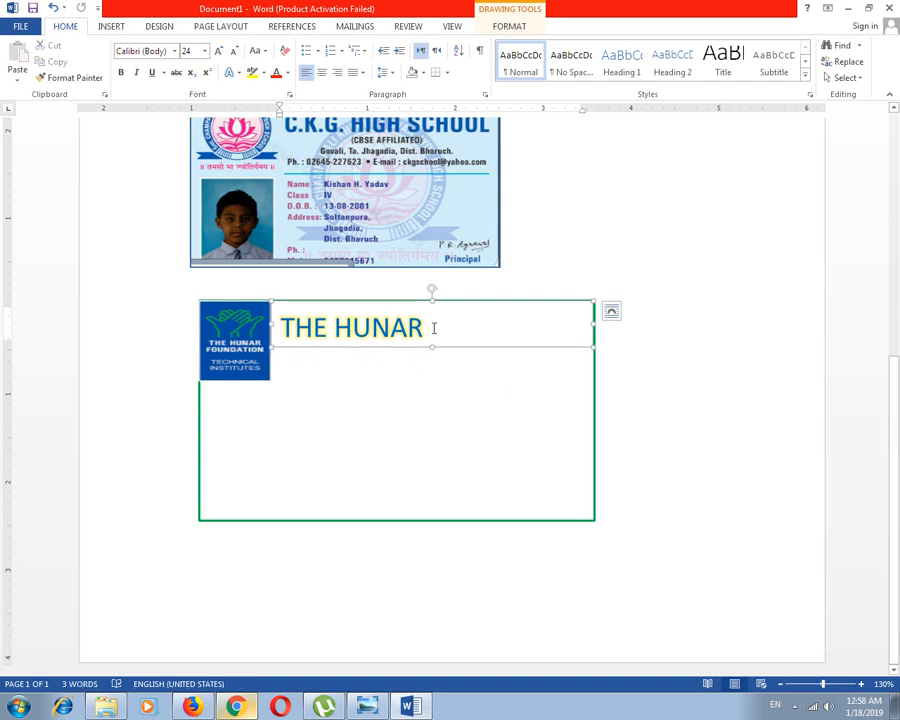
Reduce the whole heading to 22 pt so it fits on one line, and deselect it
key(ctrl+a)
key(ctrl+shift+comma)
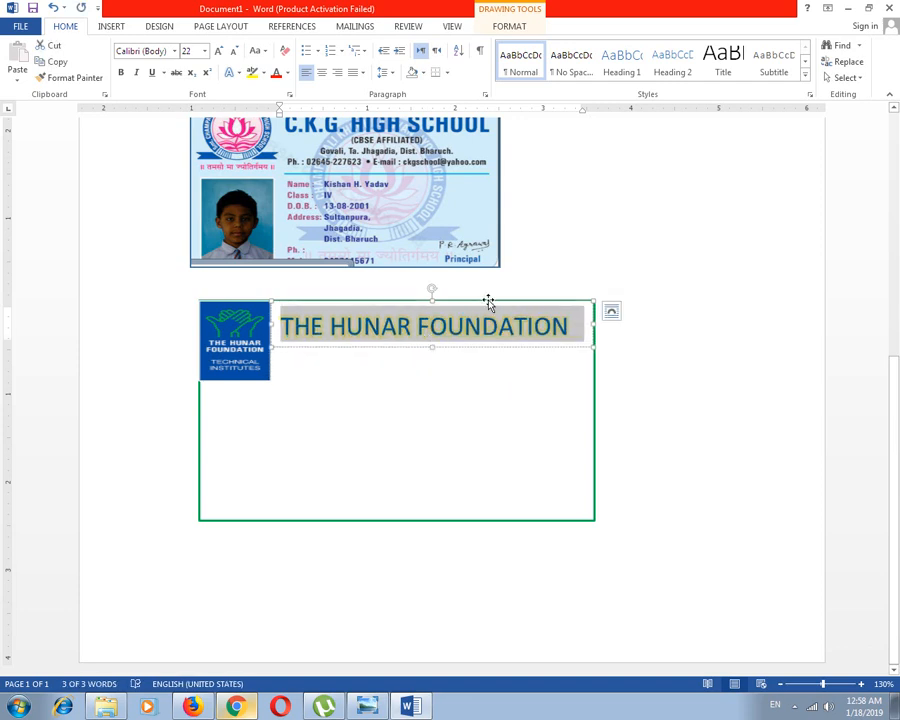
click(518, 273)
scroll(518, 273, down, 5)
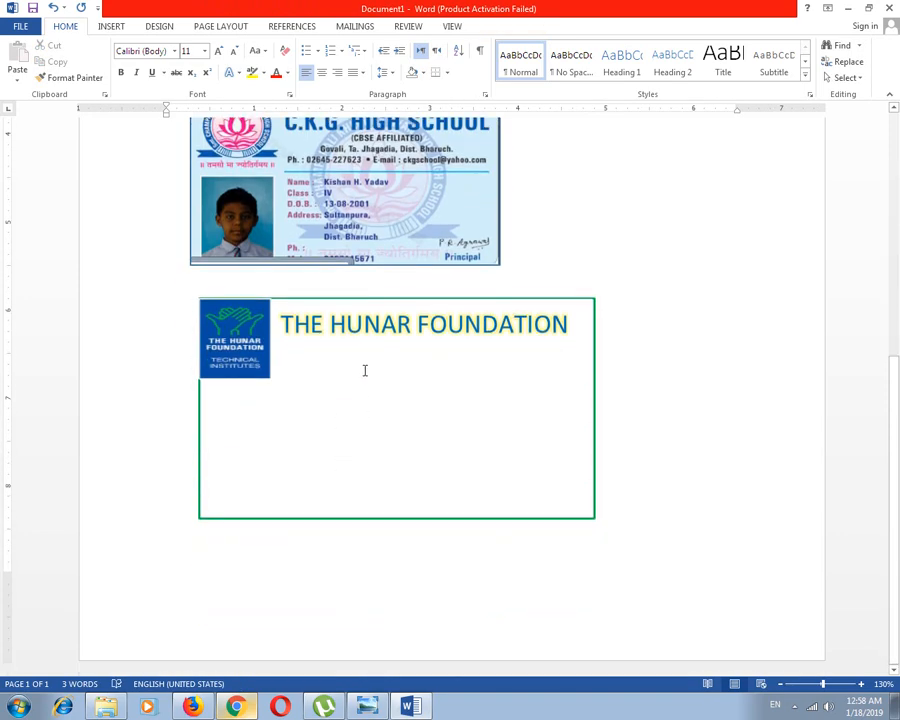